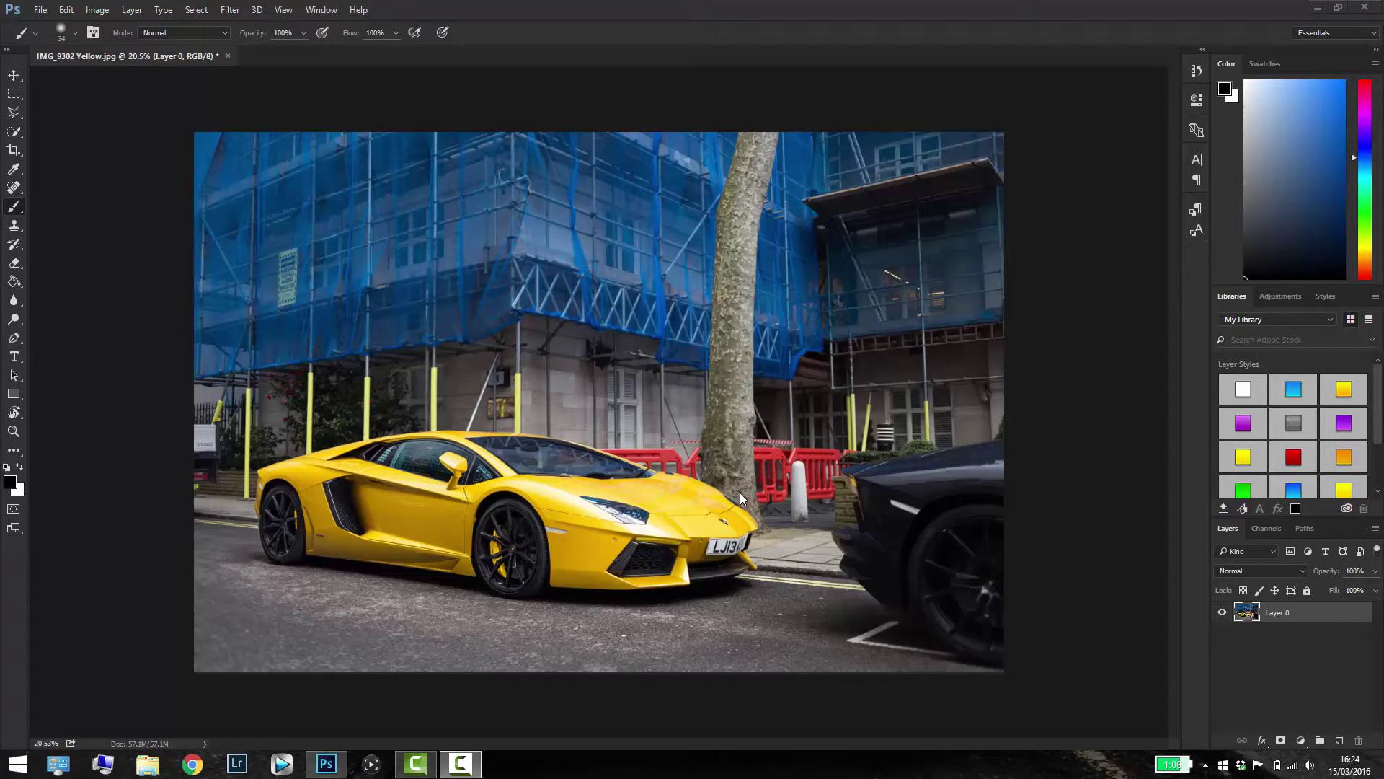
Add a Hue/Saturation adjustment layer, reset the test Hue shift to 0, and target Yellows
click(1301, 741)
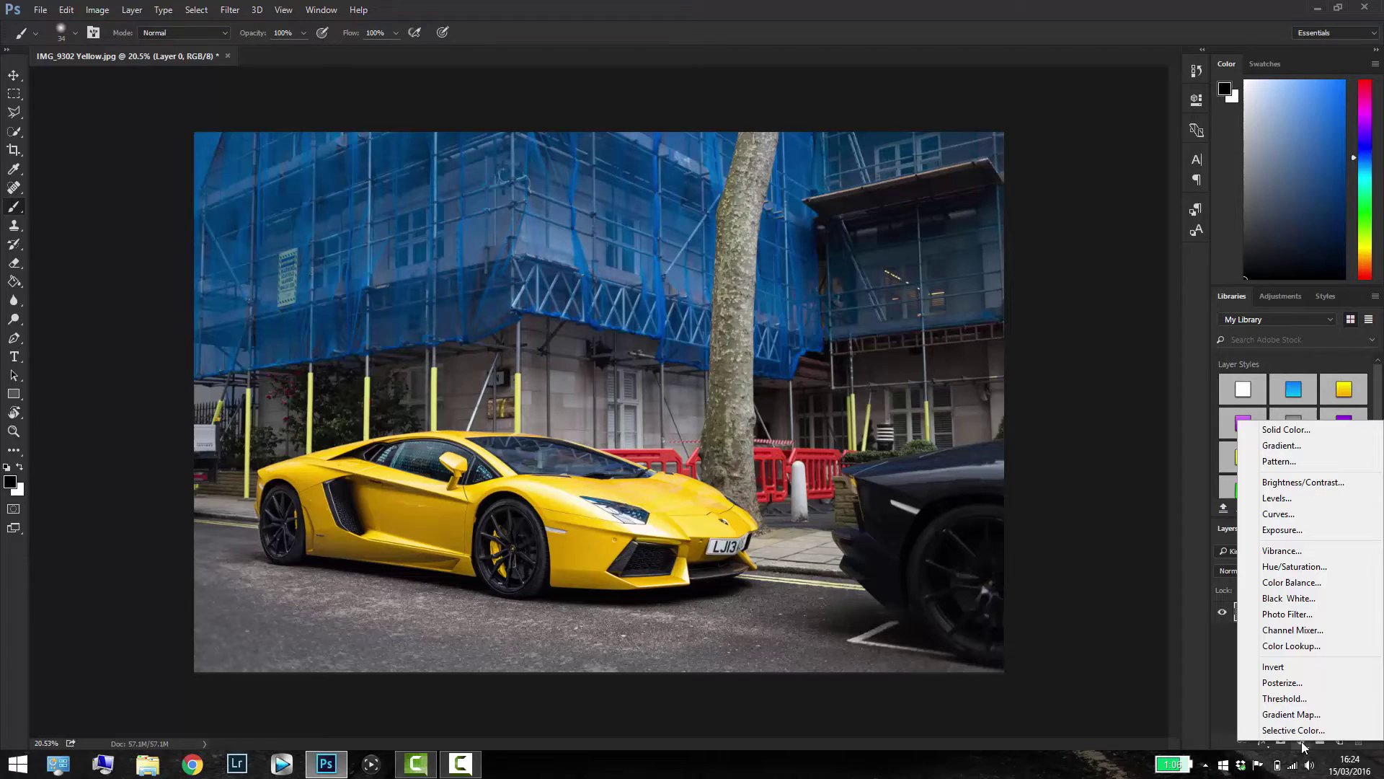
click(1318, 570)
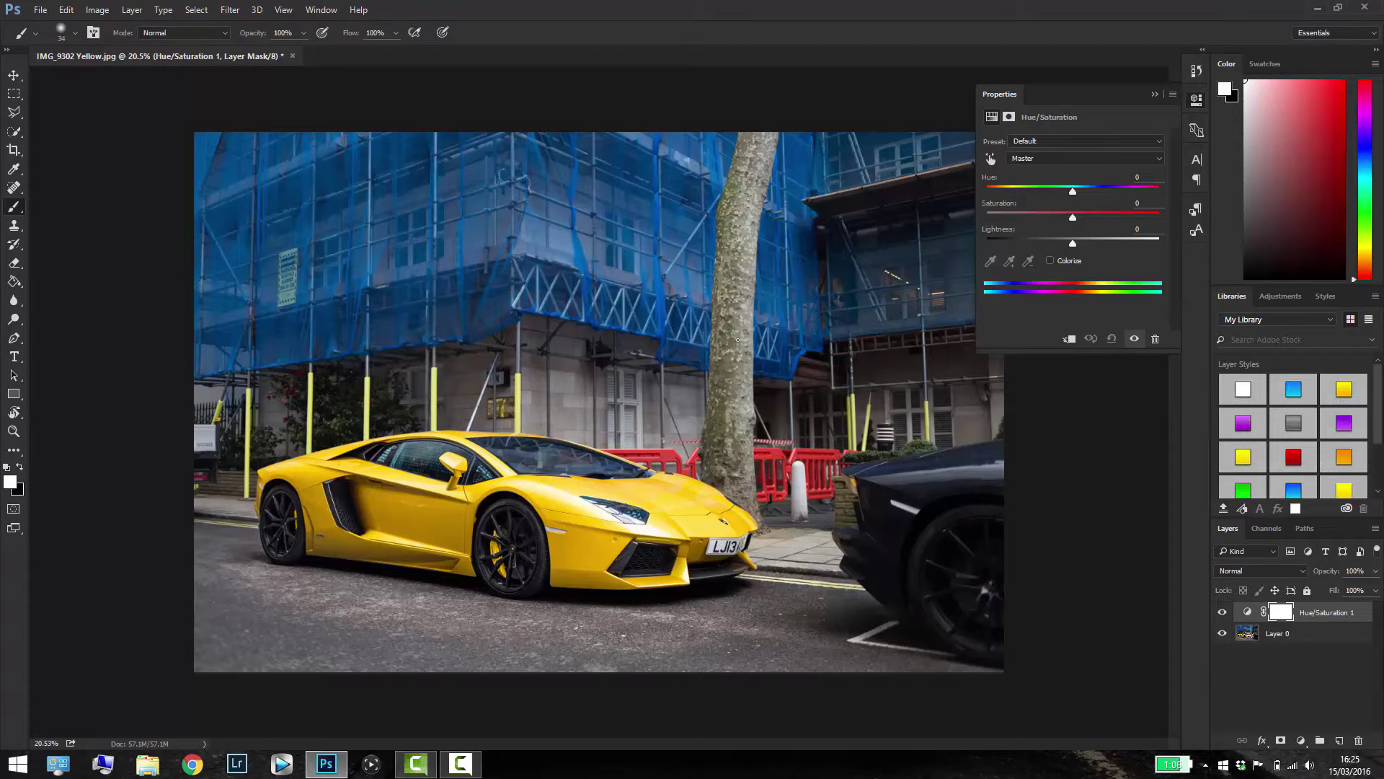
click(1020, 158)
mouse_move(1073, 192)
mouse_down()
mouse_move(1005, 193)
mouse_move(1081, 197)
mouse_up()
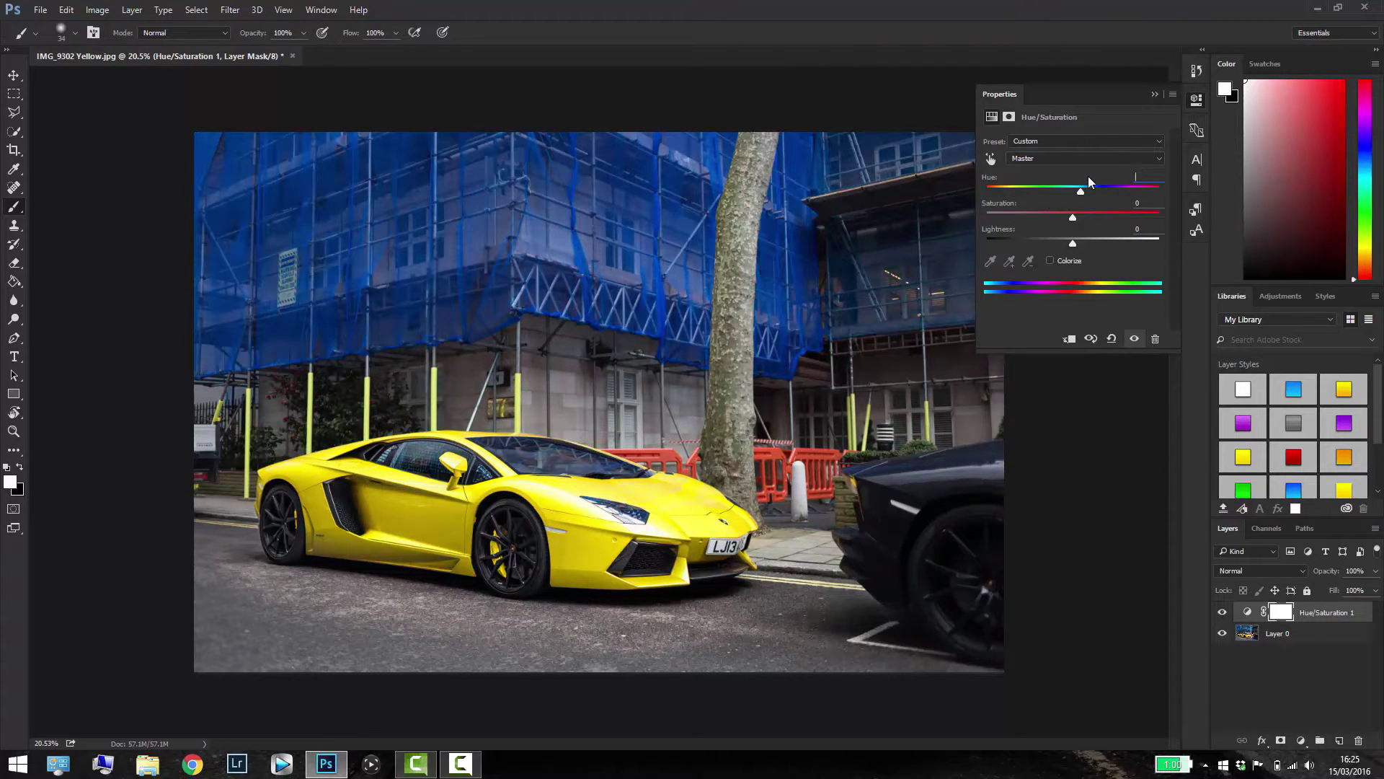
key(BackSpace)
text(0)
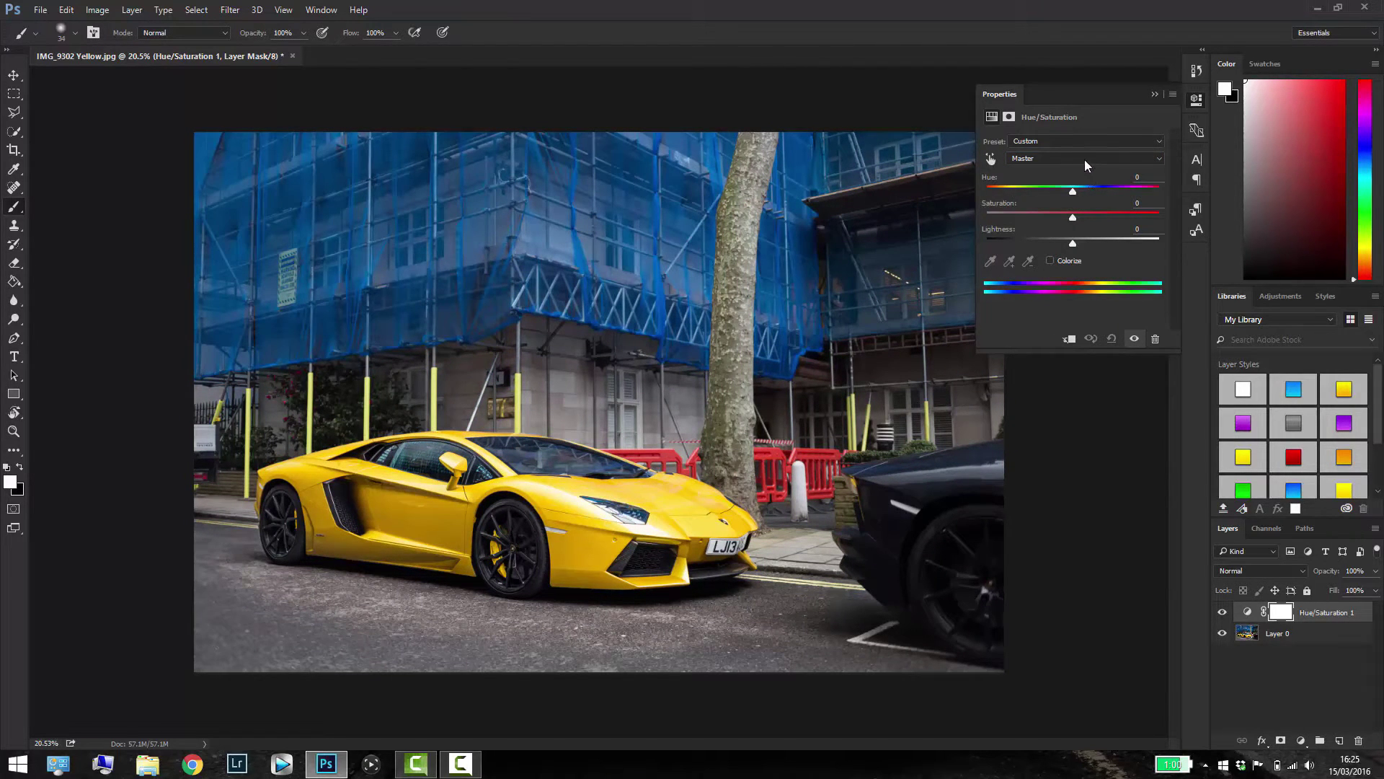
click(1085, 159)
click(1082, 190)
Raise the Yellows Lightness to maximum so the yellow car turns white
drag(1073, 244, 982, 243)
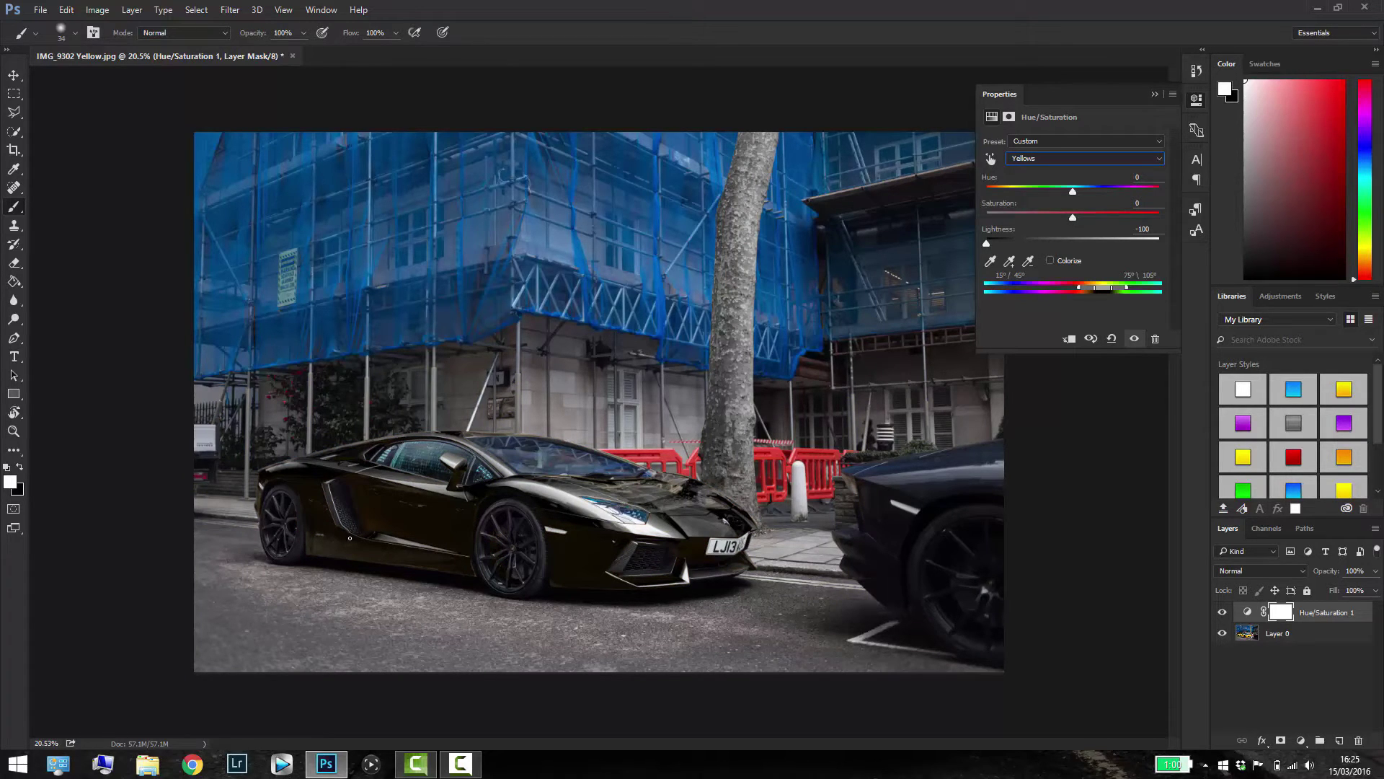
key(alt+2)
key(alt+4)
drag(986, 243, 1196, 253)
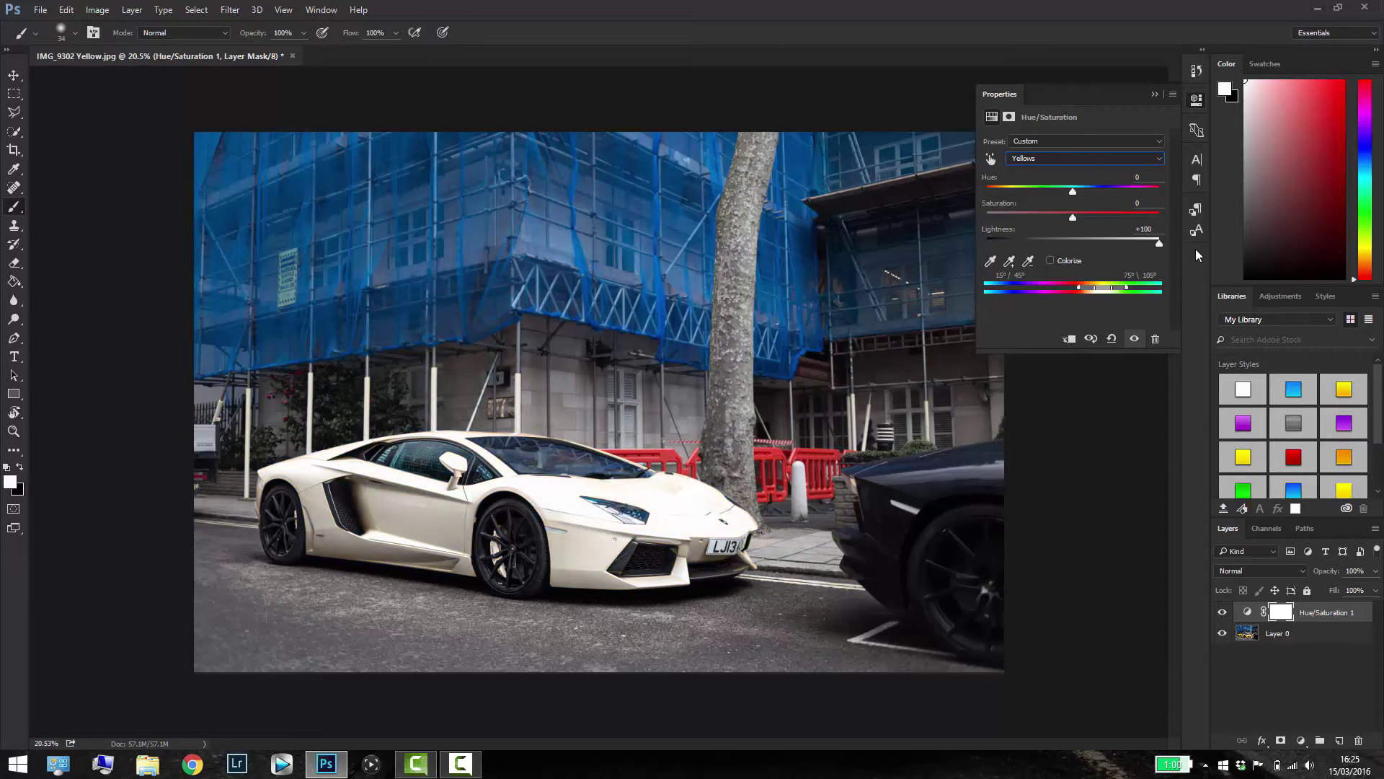
click(1281, 612)
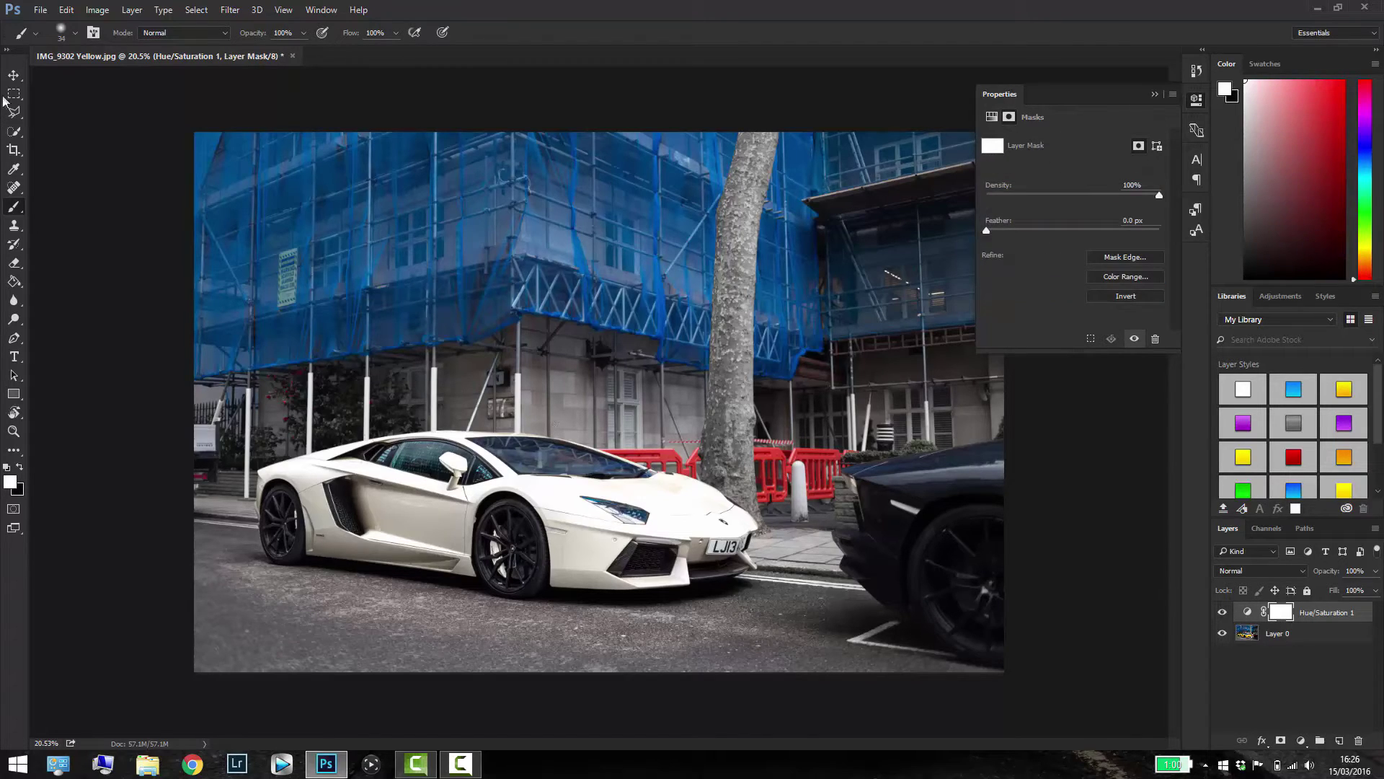
Toggle the Hue/Saturation layer to compare yellow and white, then set the foreground to black
click(13, 75)
scroll(595, 357, up, 1)
scroll(519, 390, up, 3)
scroll(494, 349, up, 2)
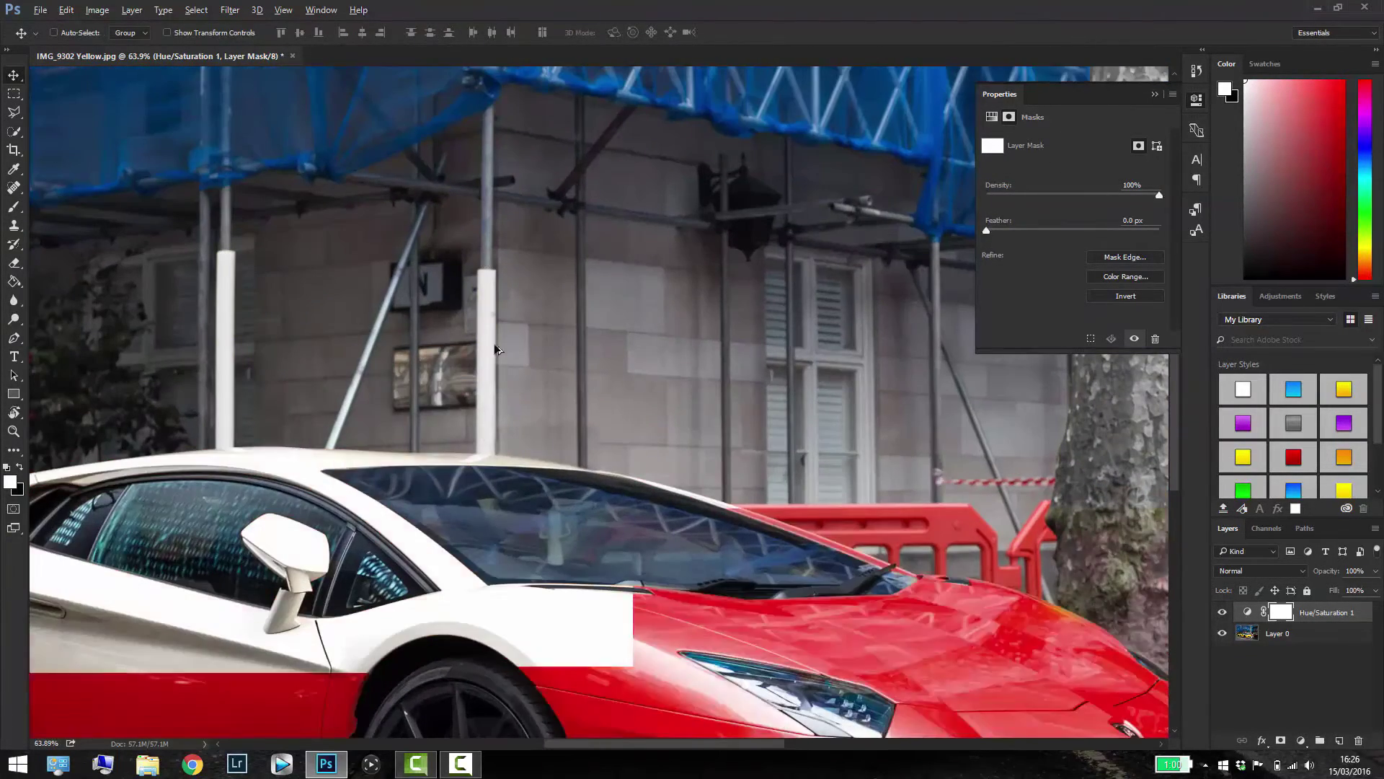
click(1223, 613)
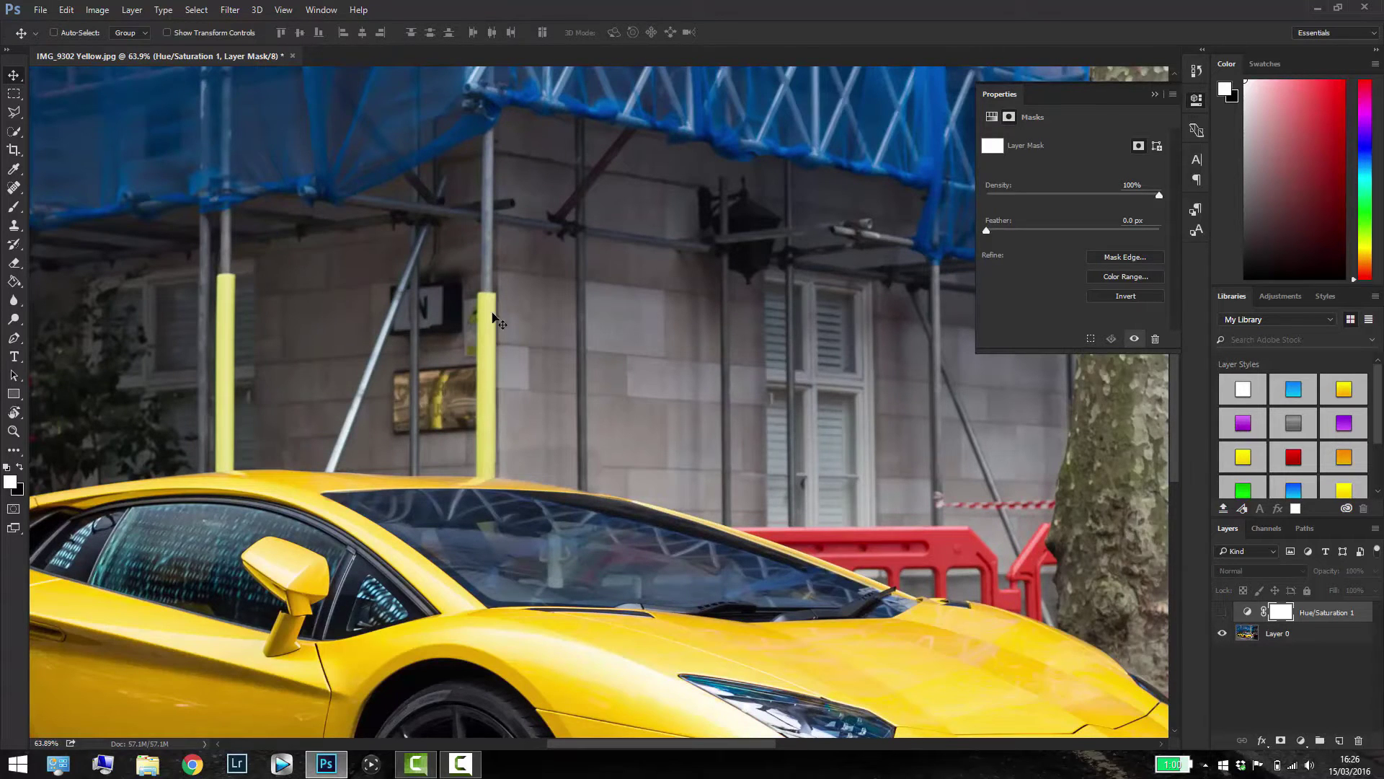
click(1223, 613)
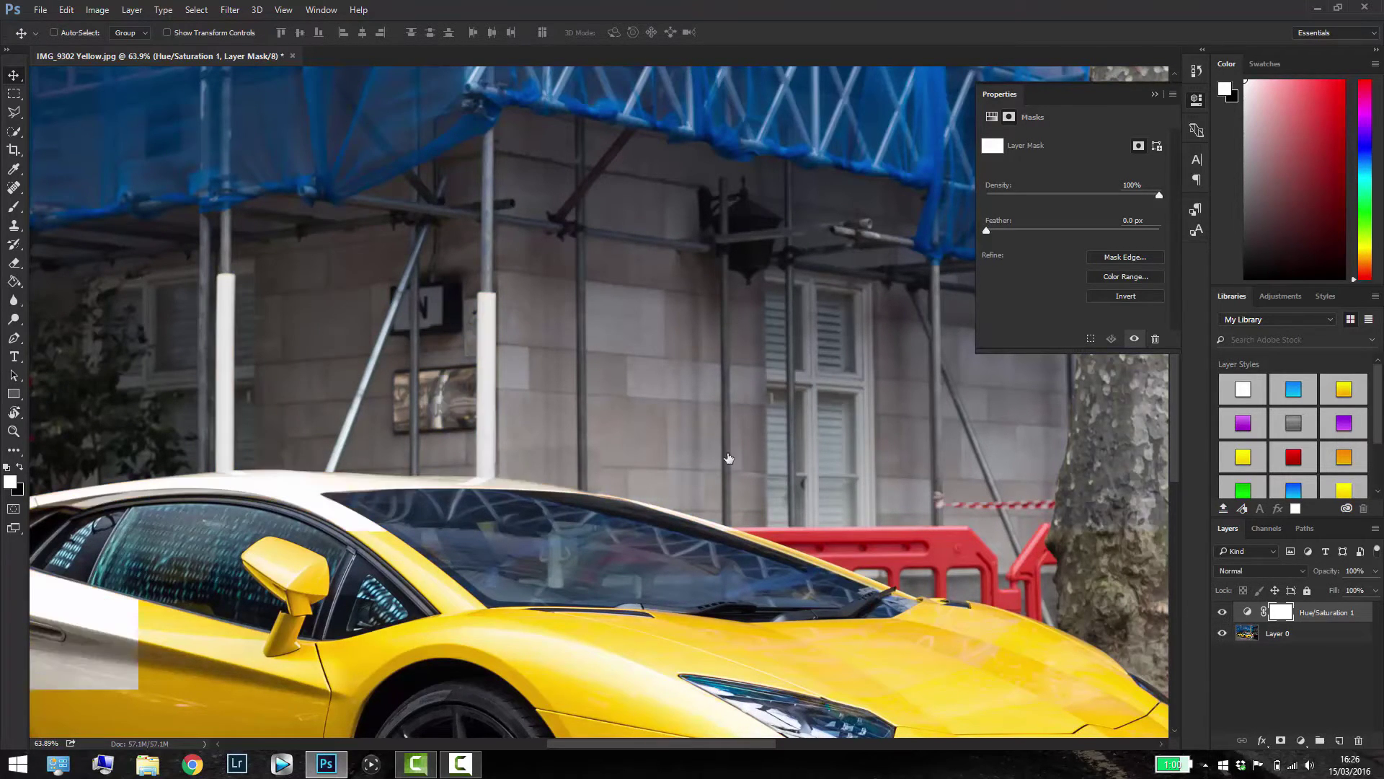
scroll(706, 421, down, 2)
scroll(706, 421, down, 1)
scroll(706, 422, down, 1)
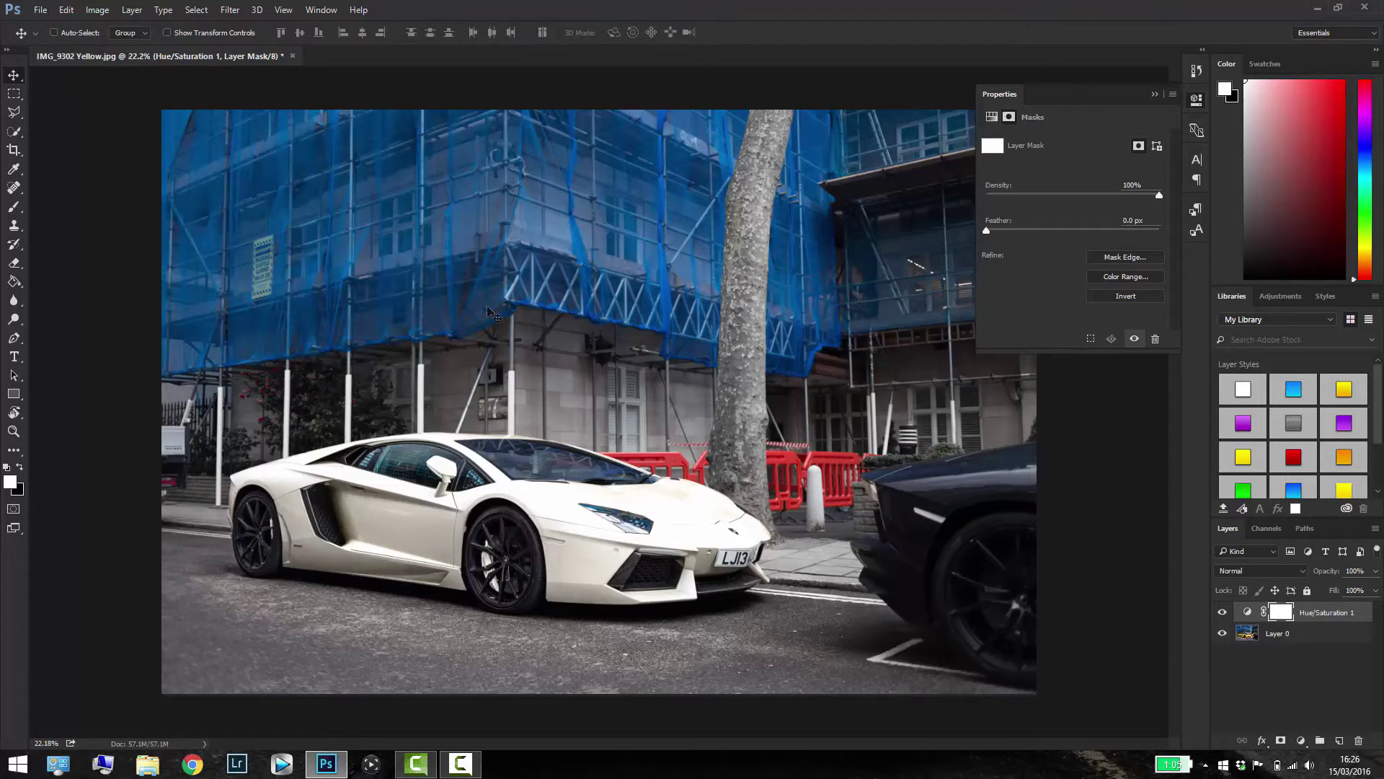
click(19, 468)
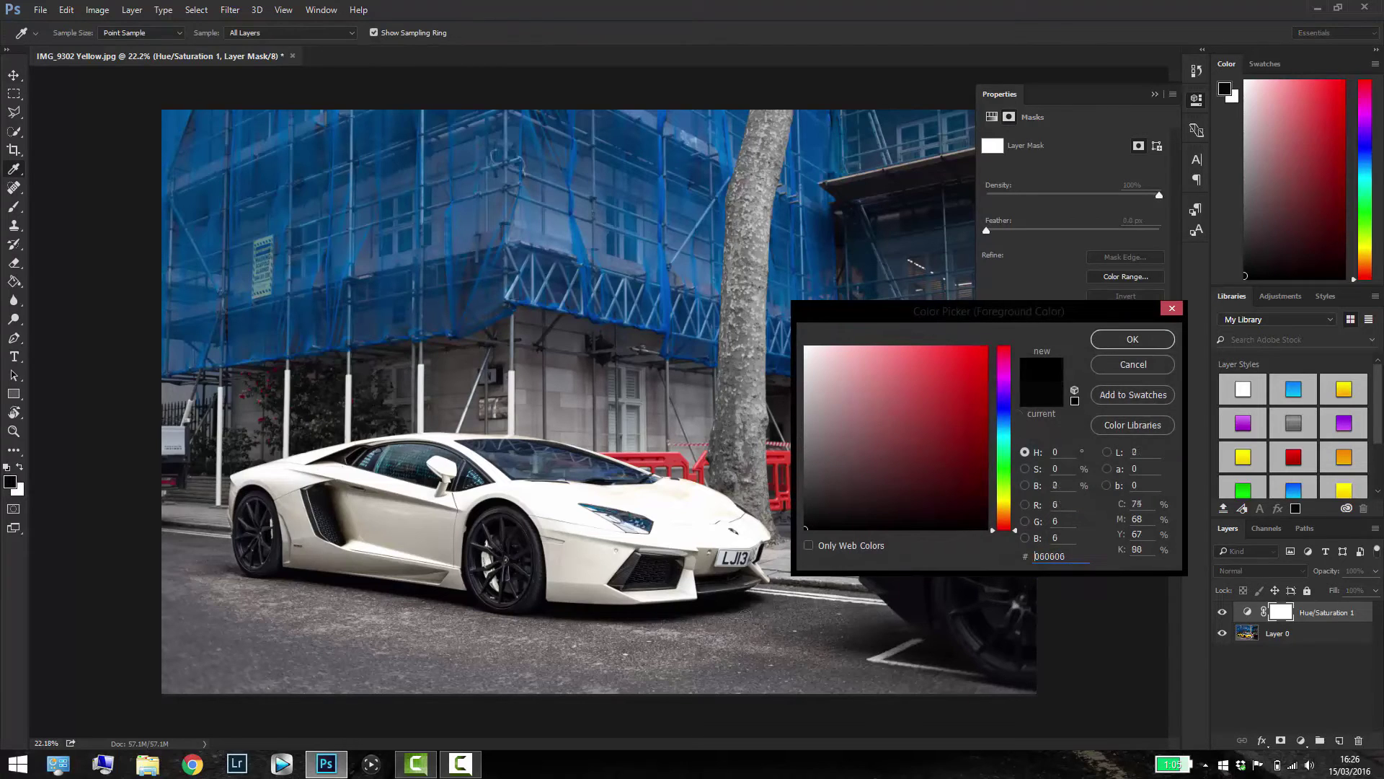
click(1133, 340)
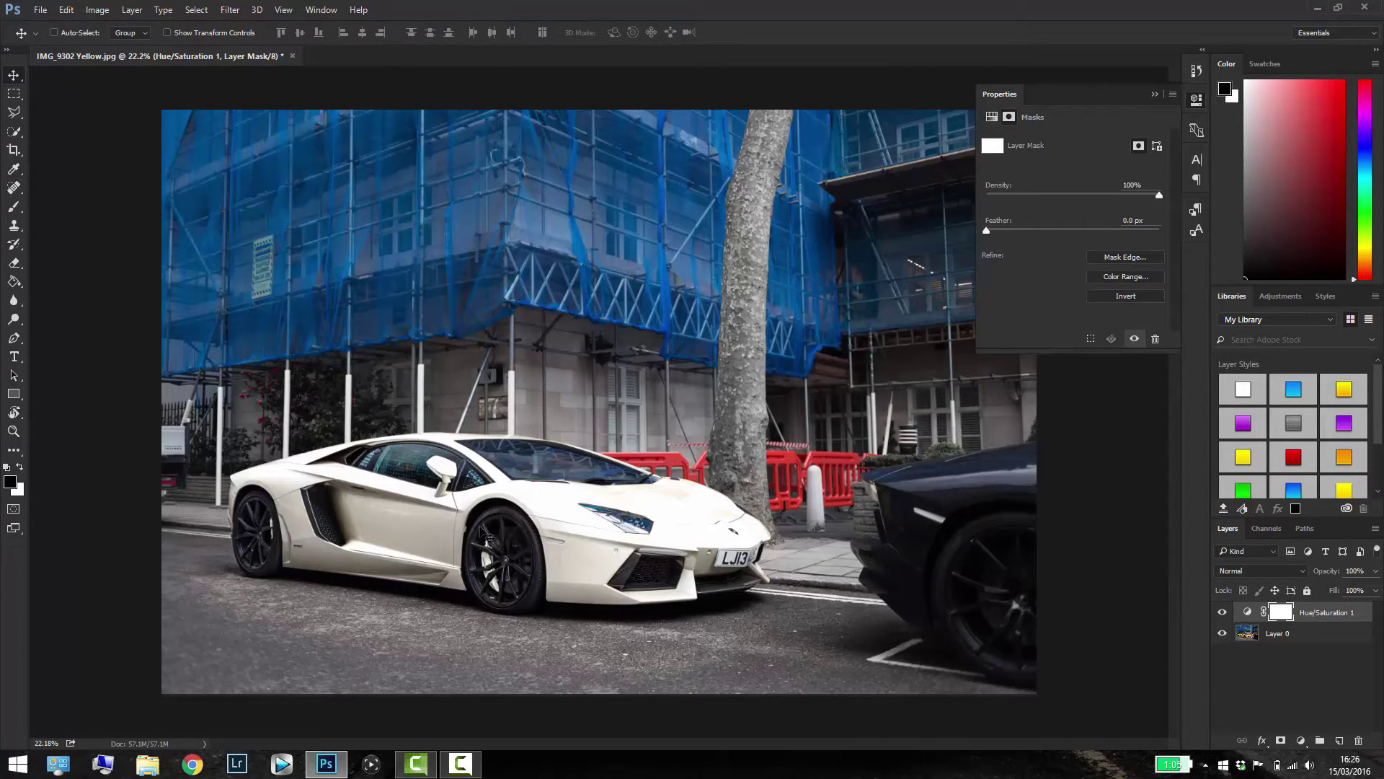
Check the caliper's original colour, then paint black on the mask over the front brake caliper
key(b)
scroll(483, 532, up, 5)
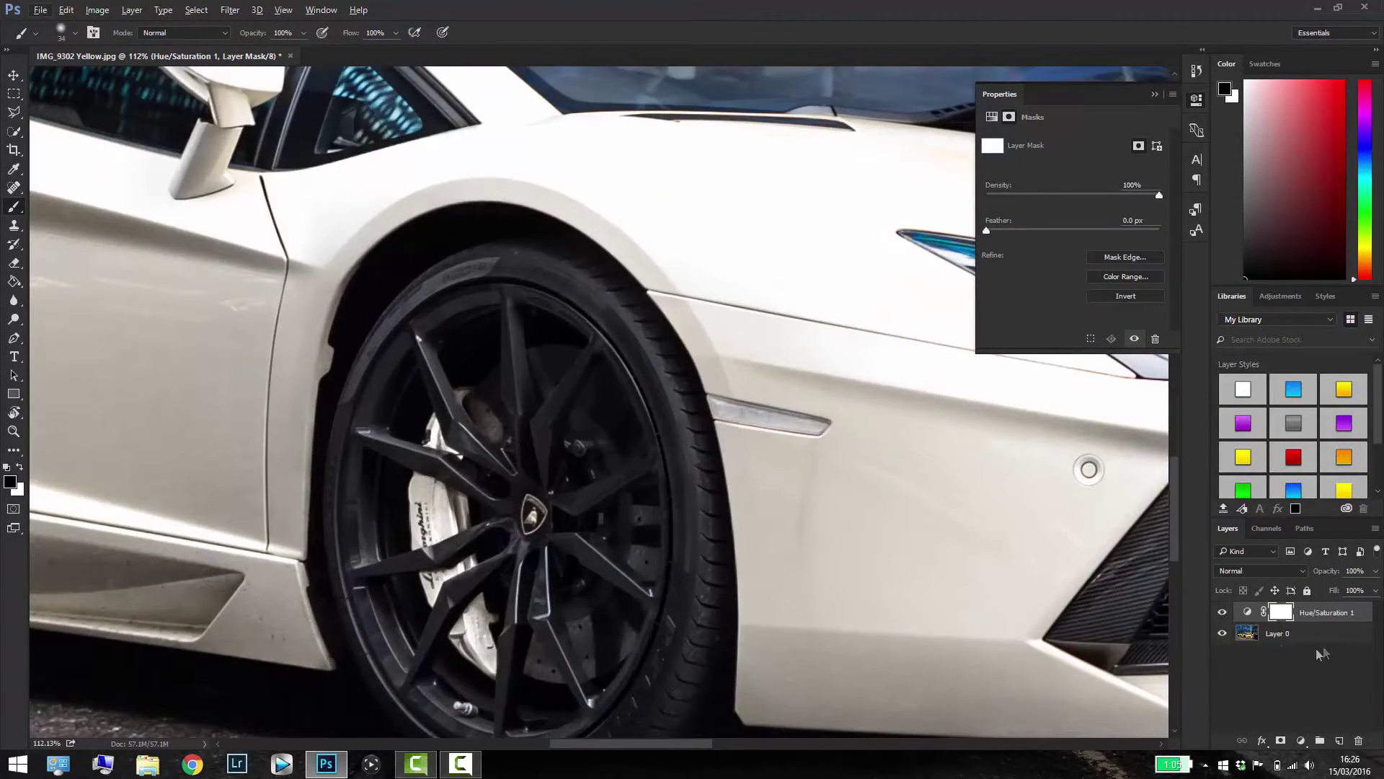
click(1225, 613)
click(1224, 613)
mouse_move(500, 424)
mouse_down()
mouse_move(440, 554)
mouse_move(471, 620)
mouse_up()
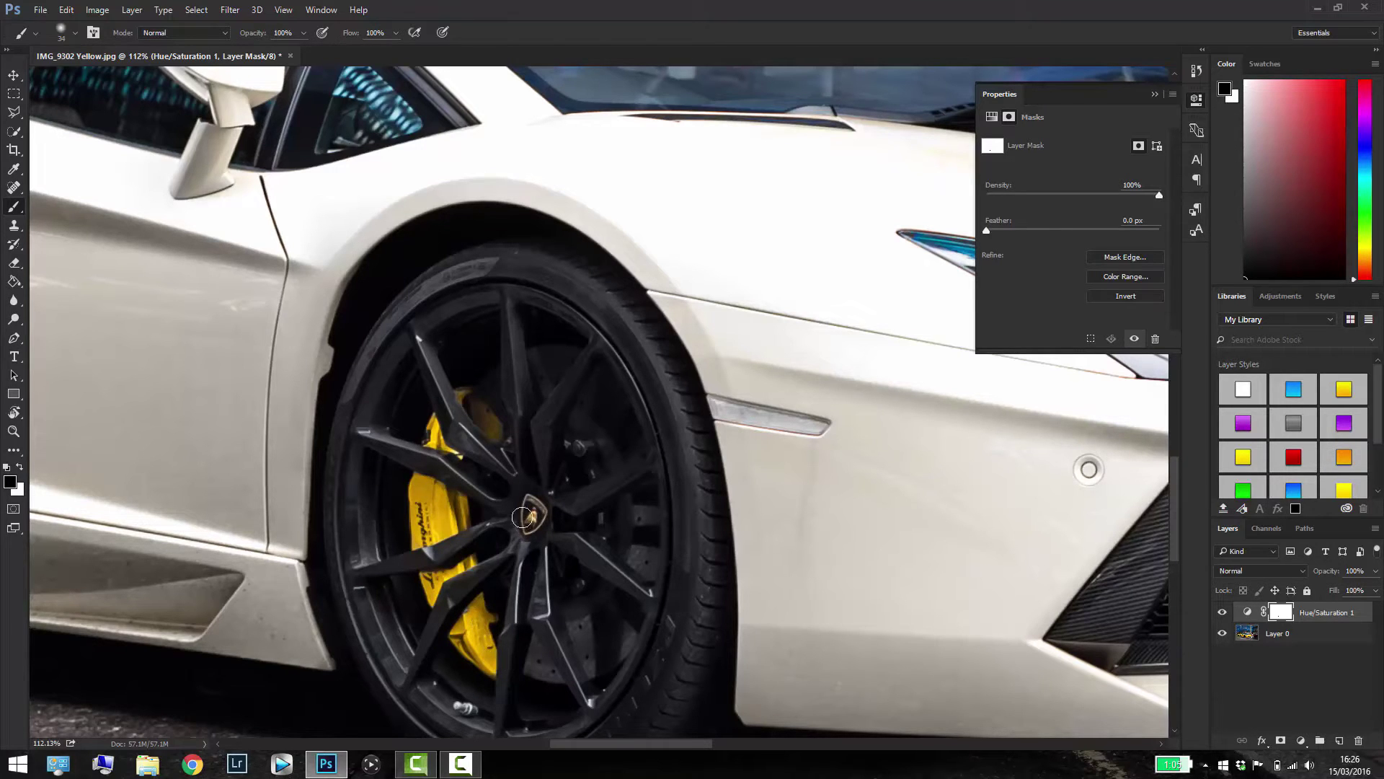
scroll(779, 579, down, 5)
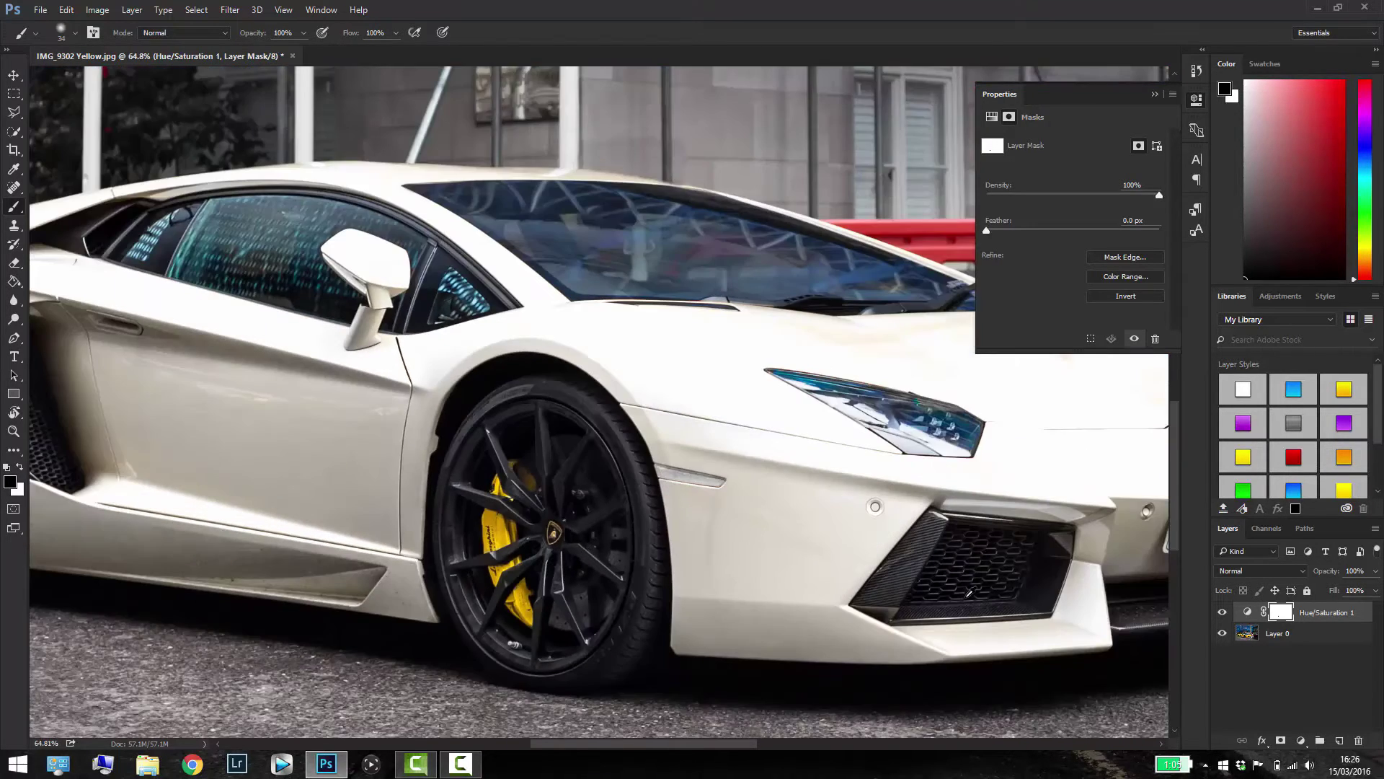
scroll(1111, 564, up, 2)
scroll(1111, 563, up, 2)
scroll(974, 649, up, 1)
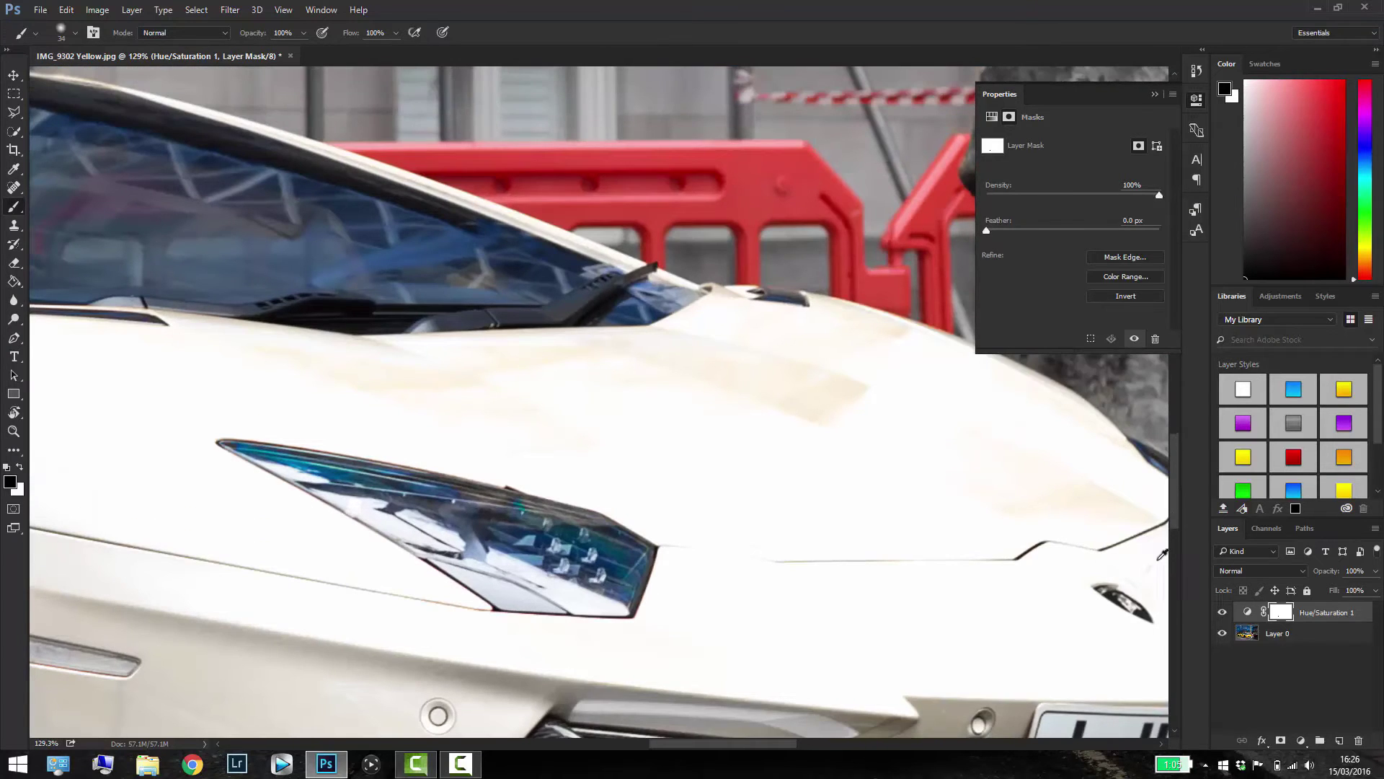
scroll(855, 741, down, 1)
scroll(855, 740, right, 5)
scroll(483, 476, up, 2)
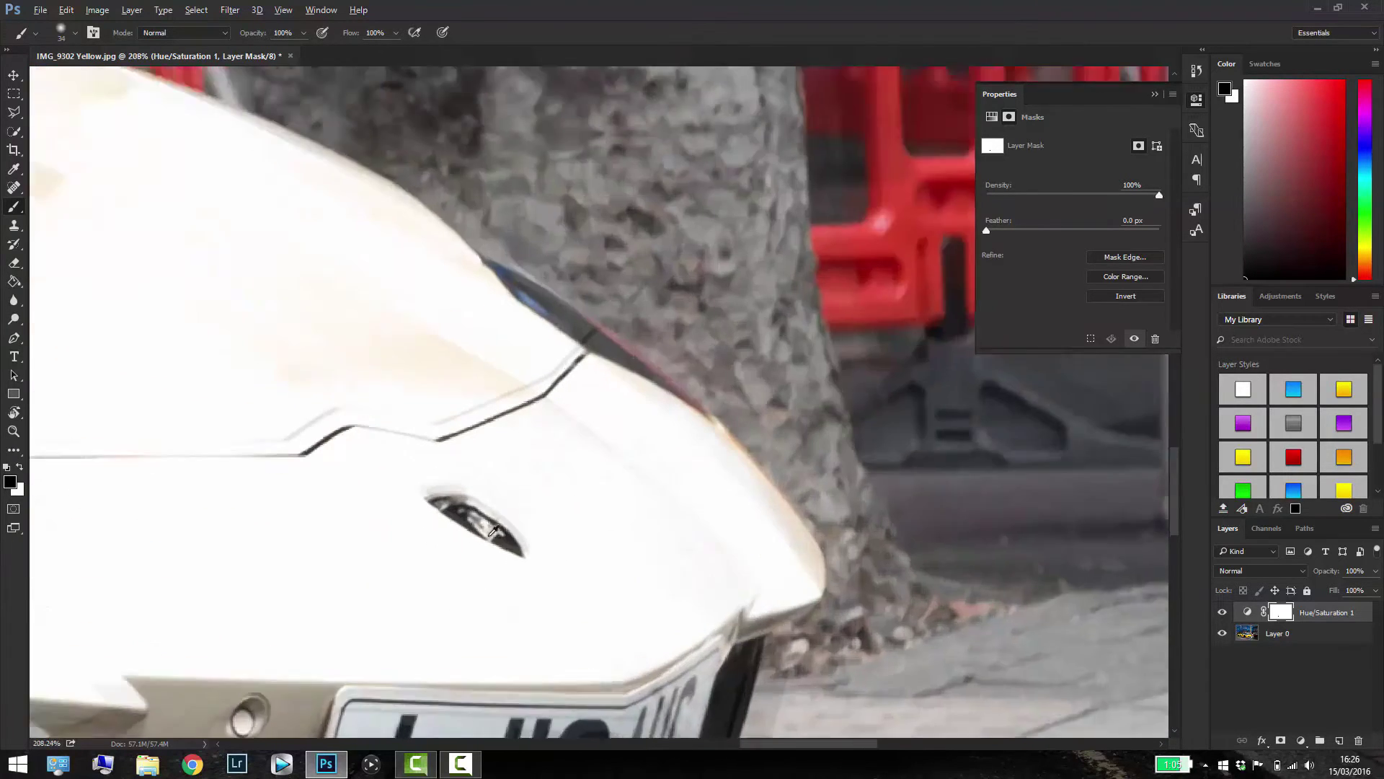
scroll(484, 475, up, 1)
Resize the brush to about 10 px, then slightly larger, and paint the other caliper yellow
right_click(484, 476)
drag(573, 520, 504, 519)
key(Return)
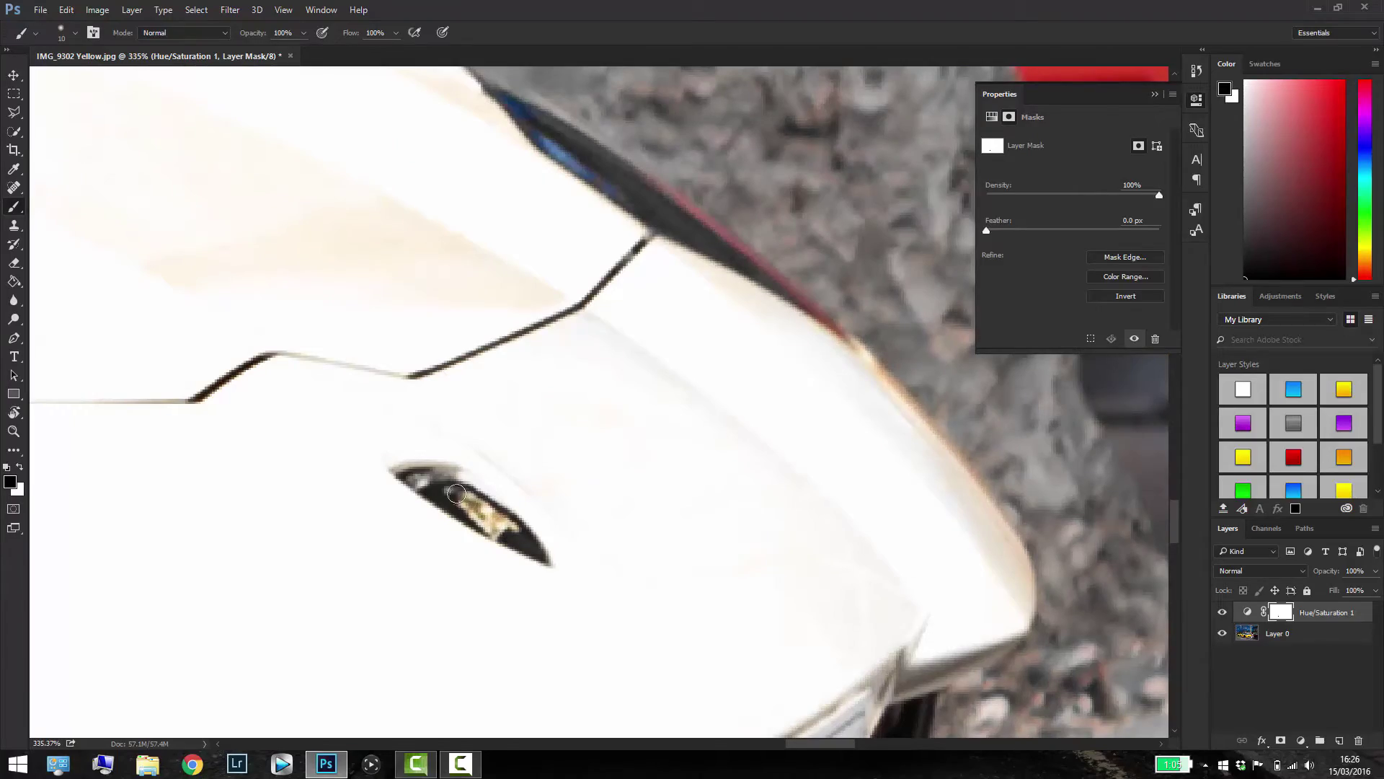
scroll(467, 498, down, 10)
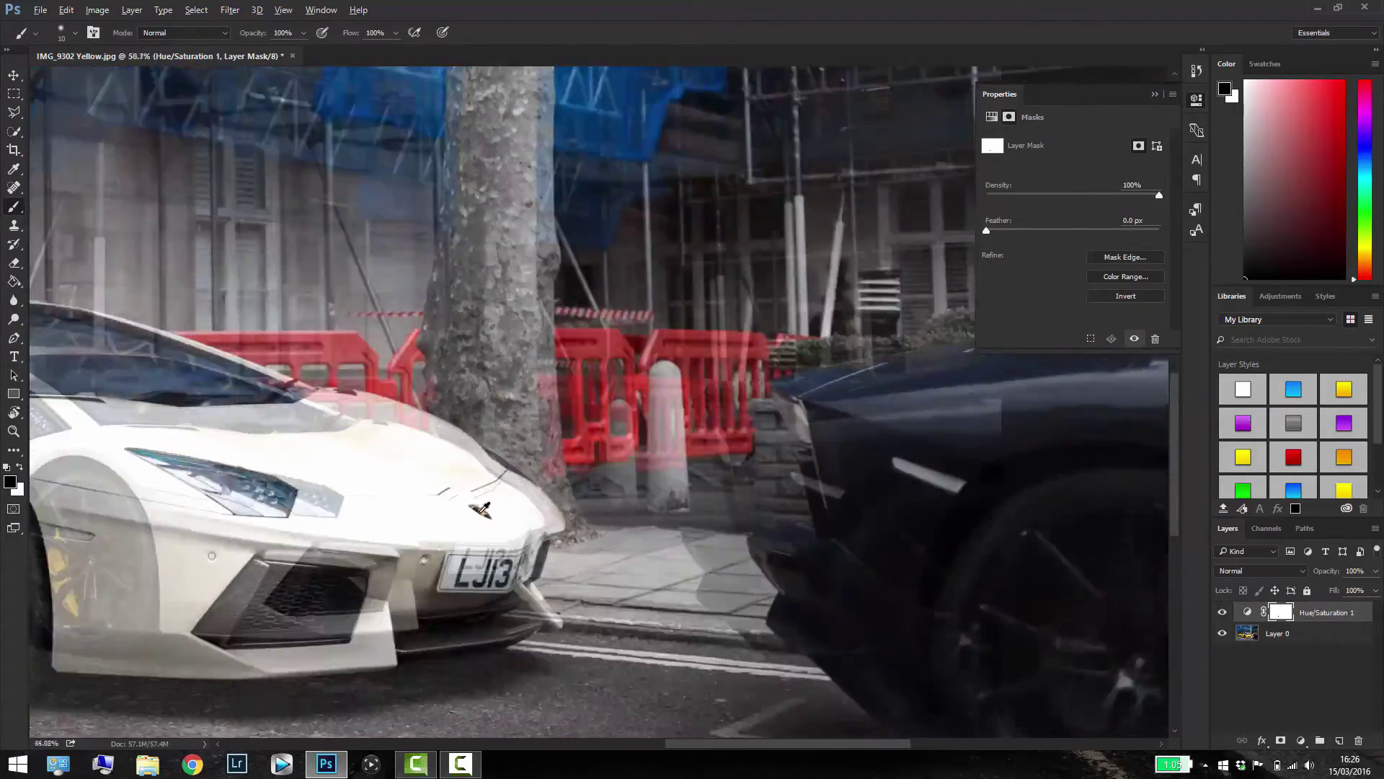
scroll(438, 516, up, 10)
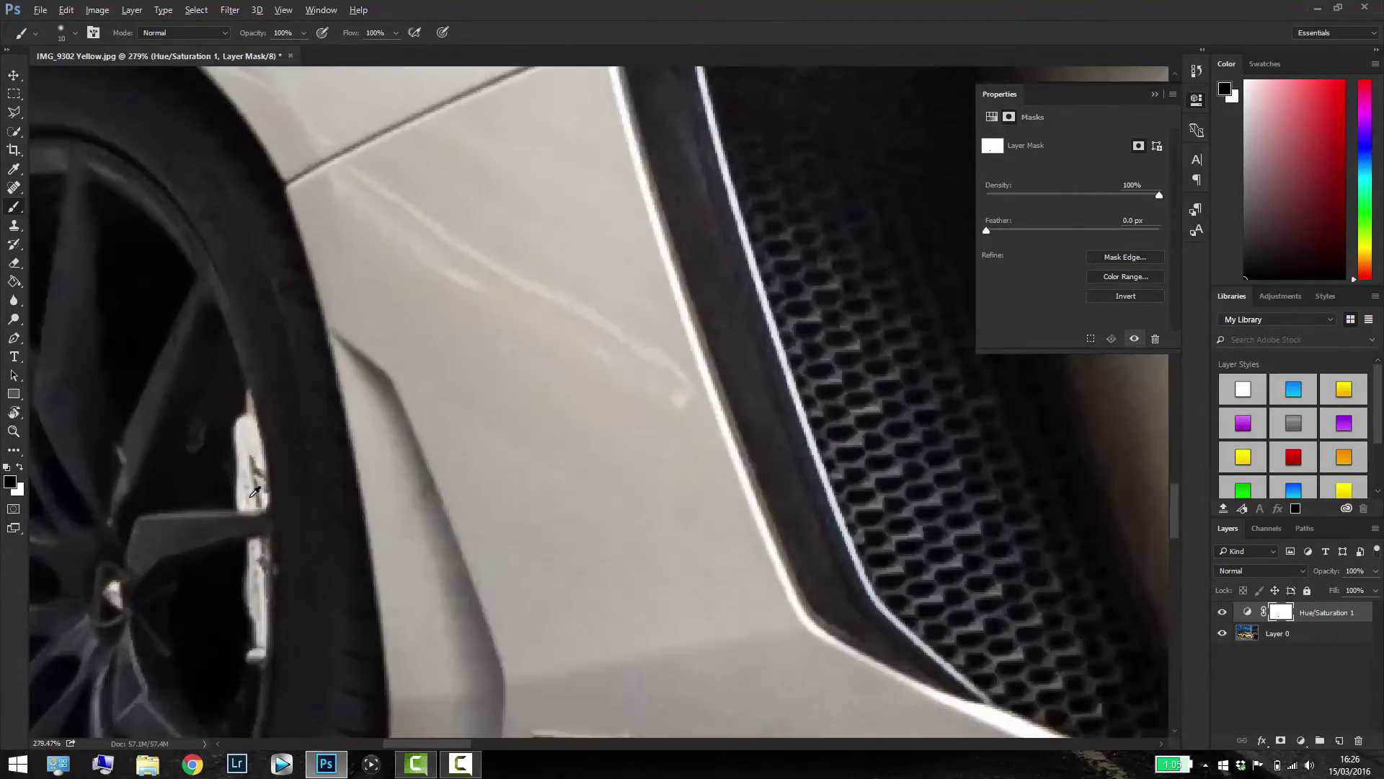
right_click(371, 531)
drag(358, 535, 369, 535)
mouse_move(216, 395)
mouse_down()
mouse_move(229, 353)
mouse_move(248, 659)
mouse_move(263, 665)
mouse_up()
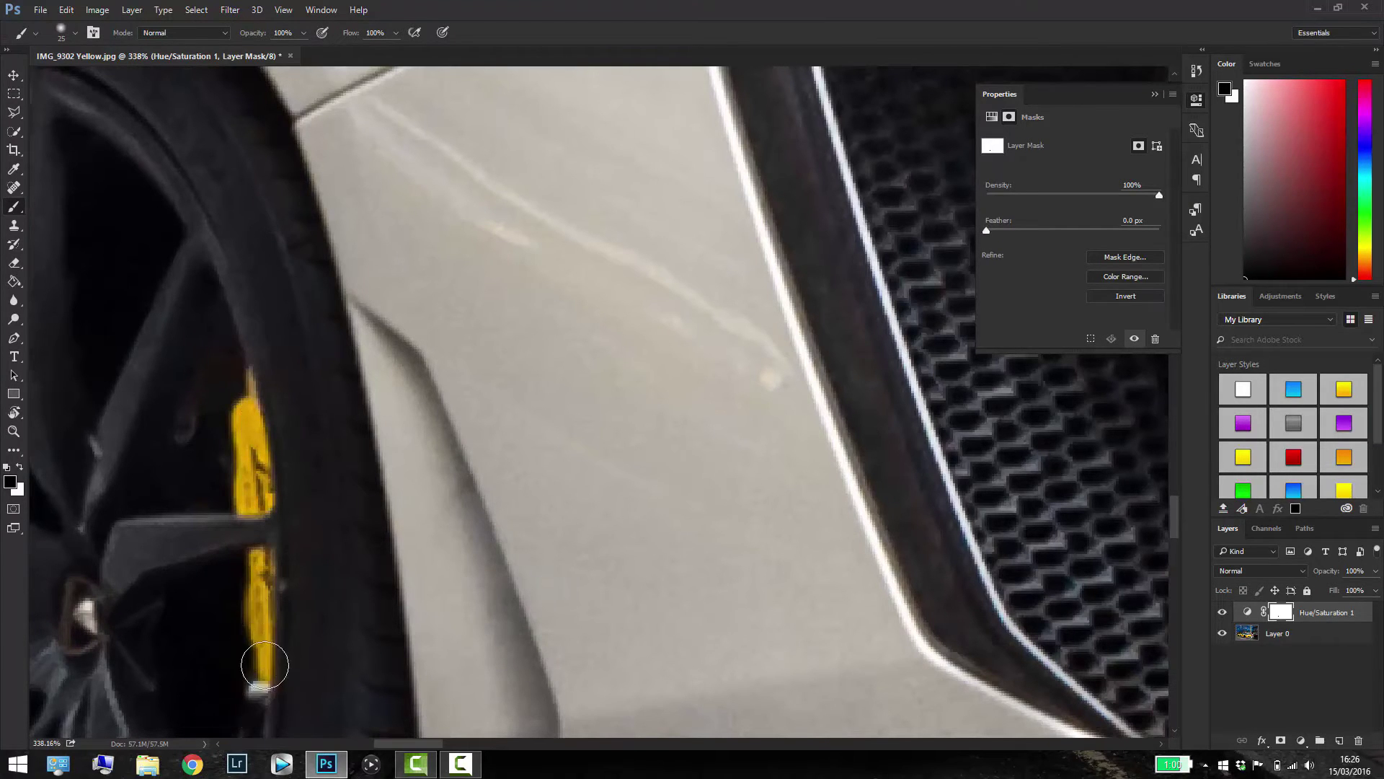
scroll(251, 620, down, 1)
scroll(251, 620, down, 2)
scroll(258, 658, down, 3)
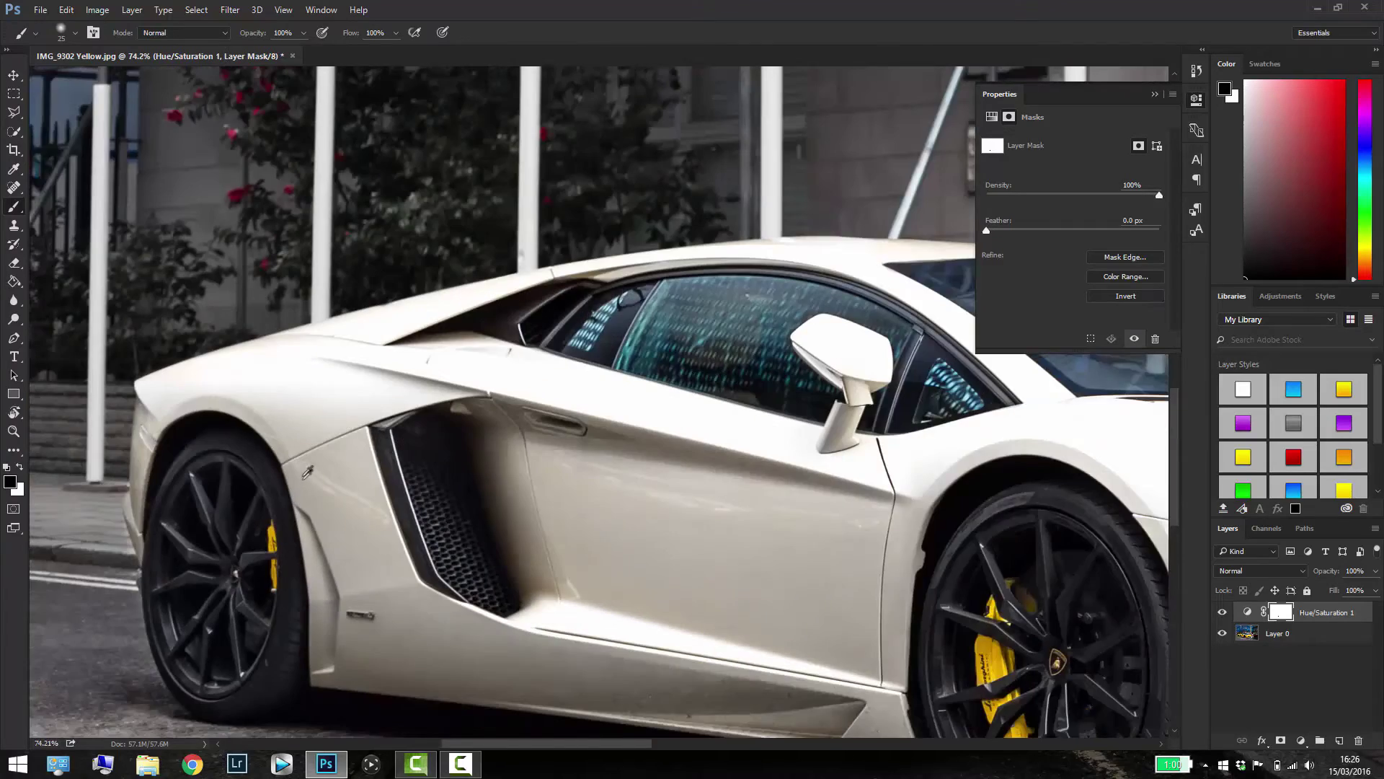
scroll(271, 563, down, 1)
scroll(122, 194, up, 2)
Paint the three background poles yellow with a 78 px black brush, also streaking the car's side
right_click(171, 161)
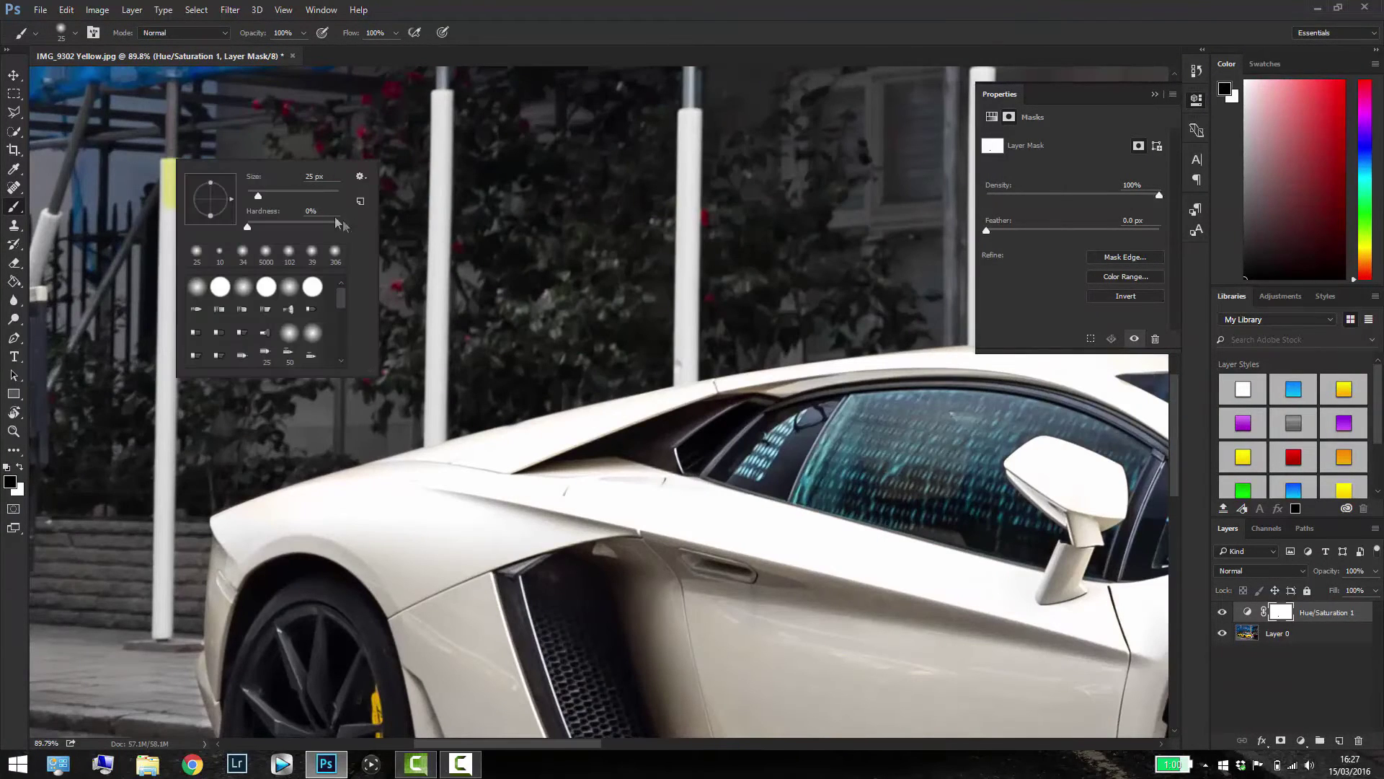
drag(286, 199, 299, 197)
key(Return)
mouse_move(169, 162)
mouse_down()
mouse_move(159, 523)
mouse_move(64, 645)
mouse_up()
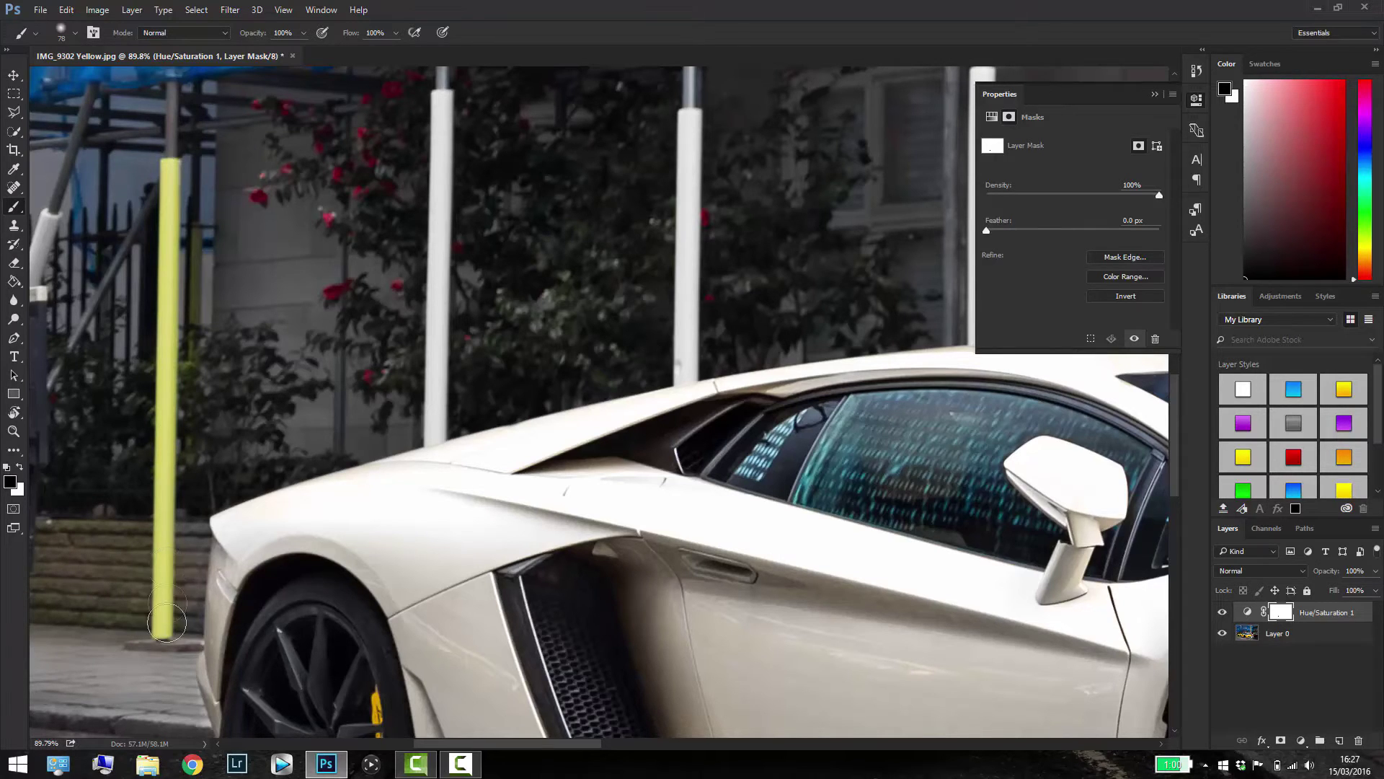
drag(438, 427, 442, 98)
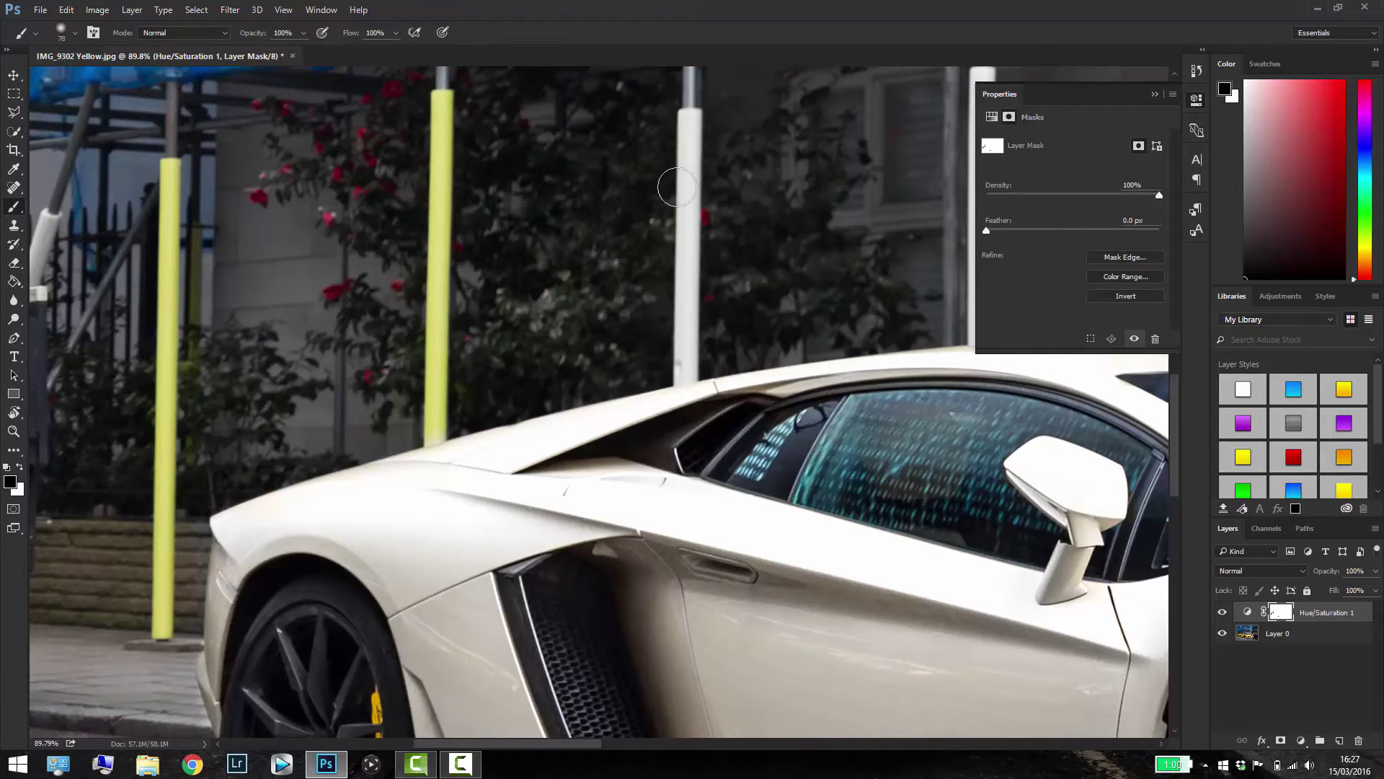
mouse_move(682, 216)
mouse_down()
mouse_move(696, 173)
mouse_move(705, 272)
mouse_move(682, 373)
mouse_up()
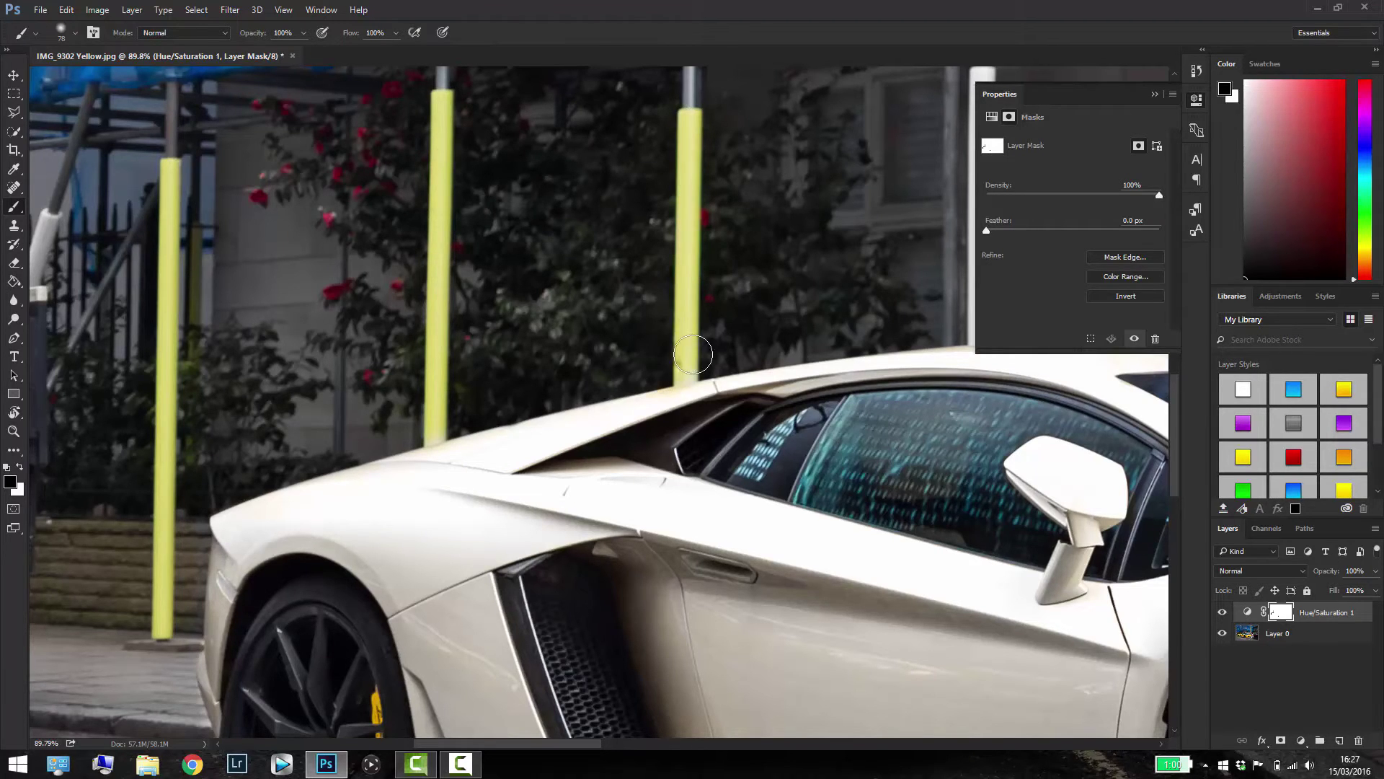
mouse_move(573, 417)
mouse_down()
mouse_move(465, 546)
mouse_move(501, 468)
mouse_up()
scroll(500, 468, down, 3)
scroll(500, 468, up, 5)
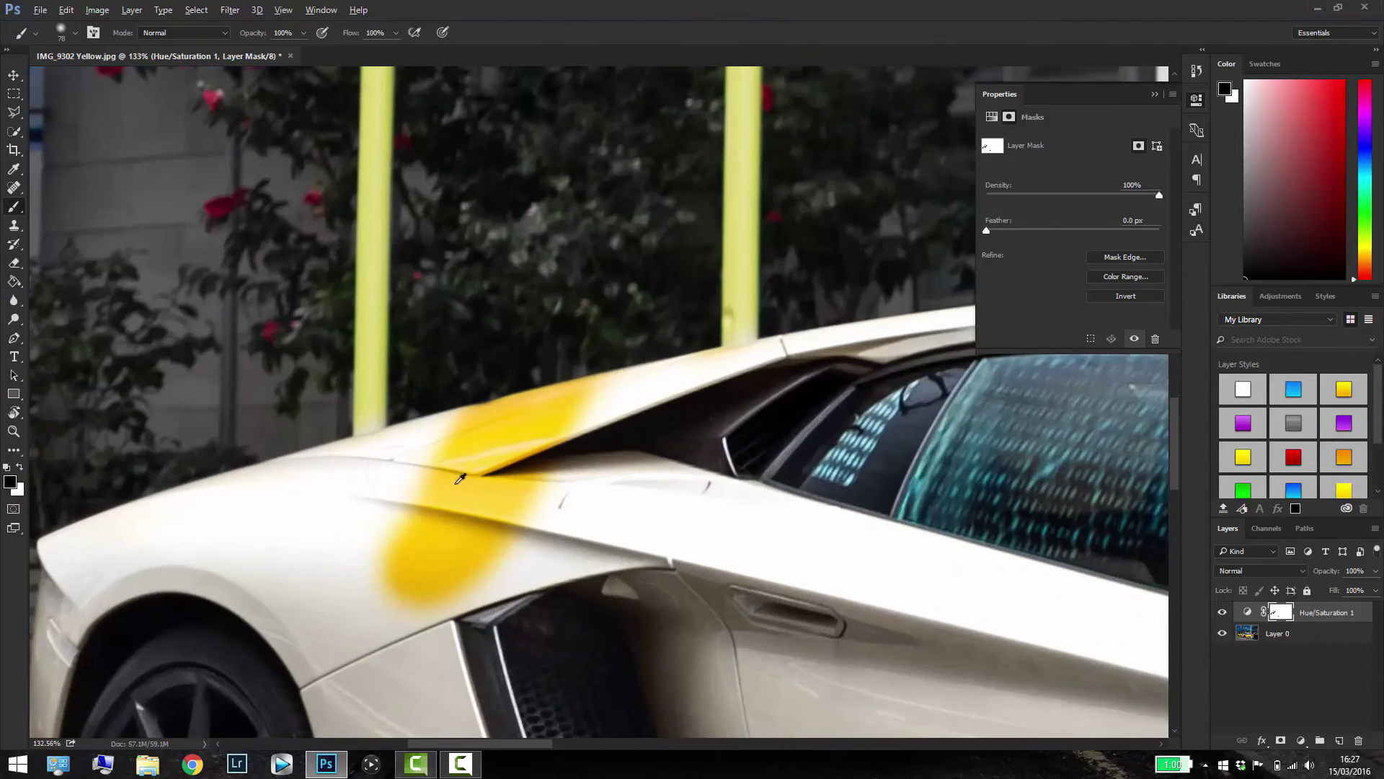
Switch the foreground to white and paint out the yellow streak on the car's side panel
click(20, 468)
mouse_move(434, 572)
mouse_down()
mouse_move(433, 588)
mouse_move(513, 524)
mouse_move(405, 560)
mouse_move(551, 454)
mouse_move(473, 449)
mouse_move(566, 377)
mouse_up()
scroll(699, 379, down, 3)
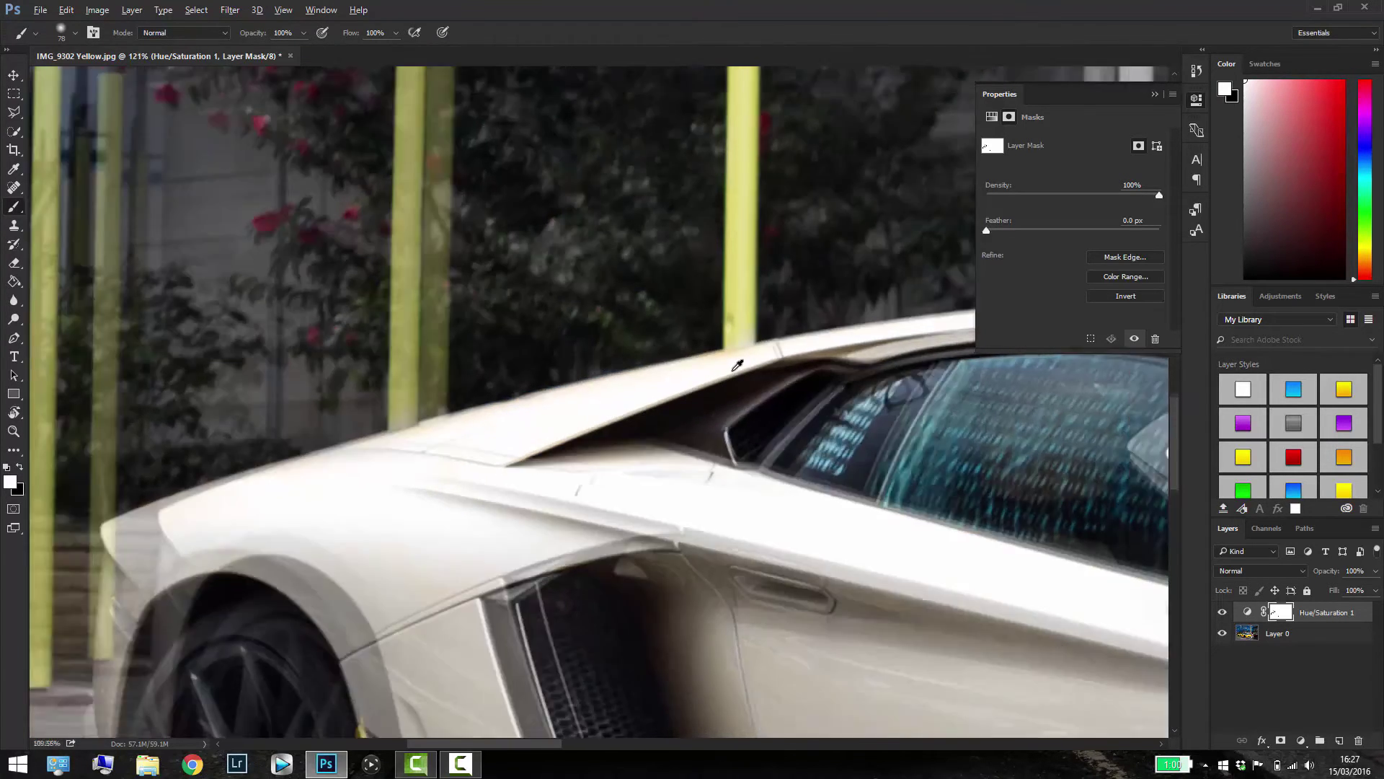
scroll(596, 374, down, 3)
scroll(520, 368, down, 3)
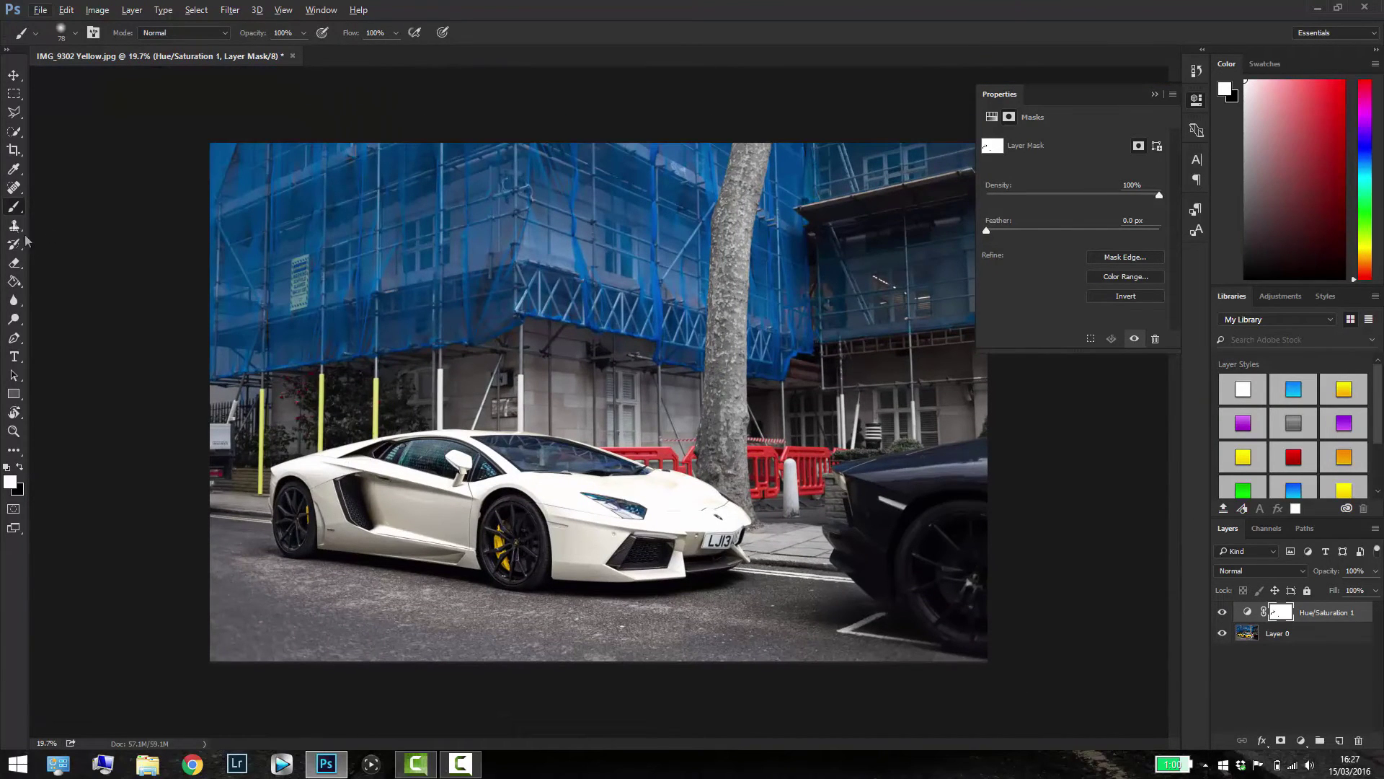
Restore yellow near the number plate and kerb line with a 111 px black brush, then hide the adjustment
click(22, 463)
right_click(538, 391)
drag(668, 402, 720, 392)
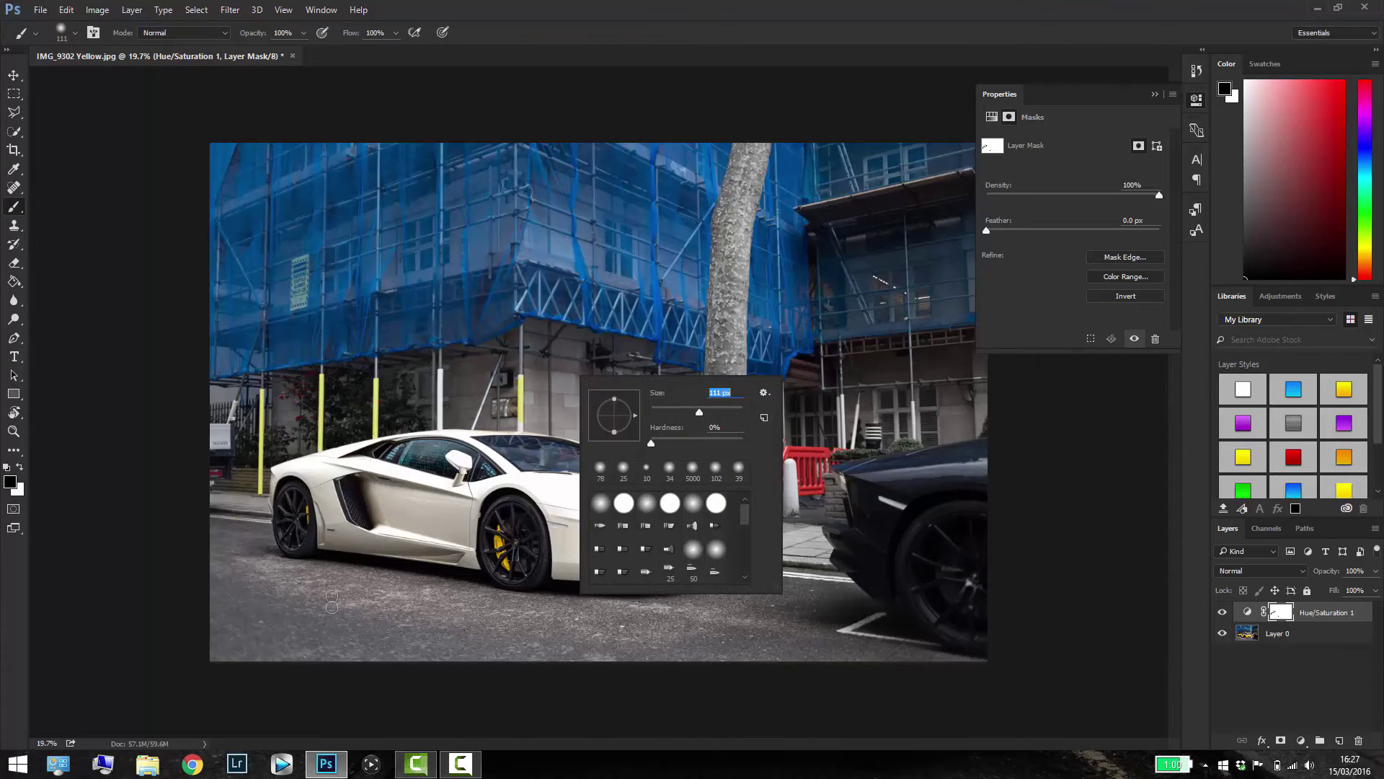
key(Return)
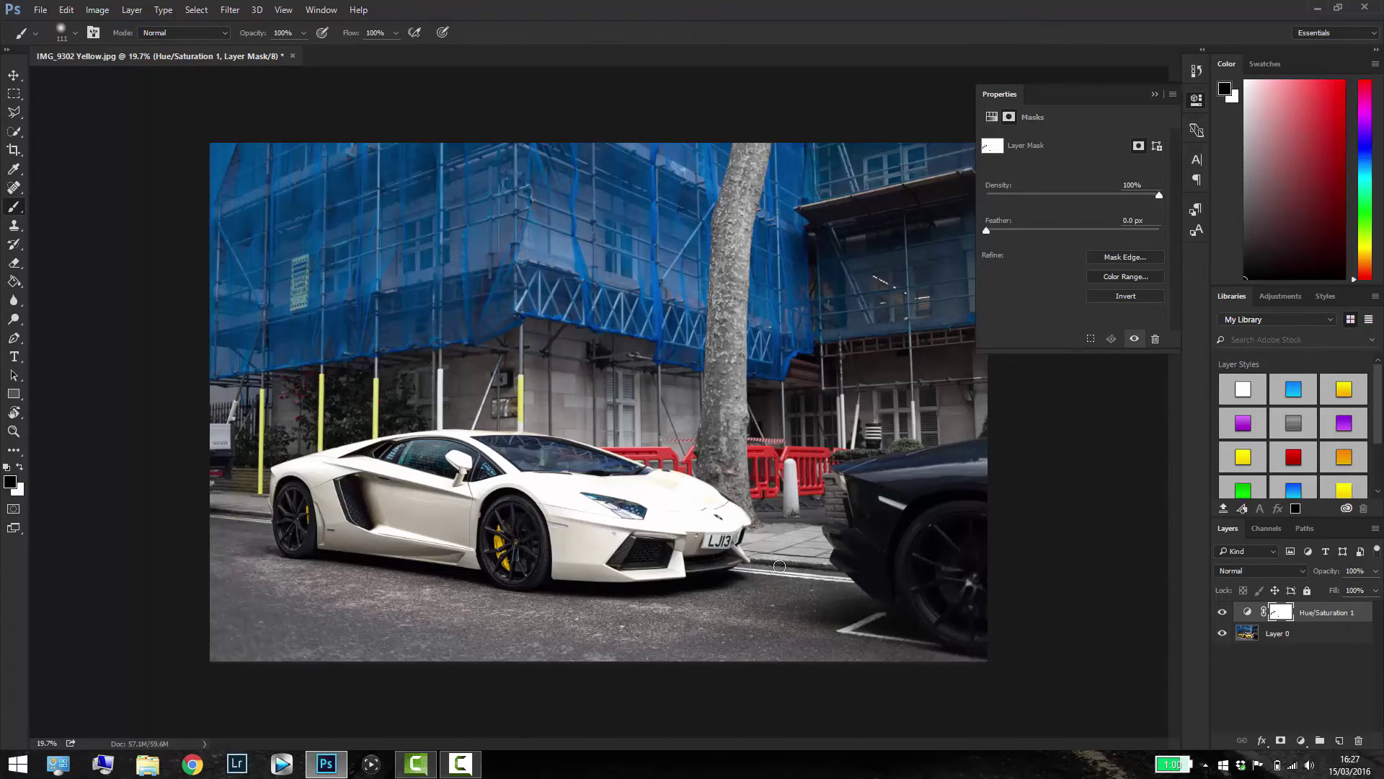
drag(756, 566, 747, 594)
drag(844, 506, 839, 551)
click(1222, 613)
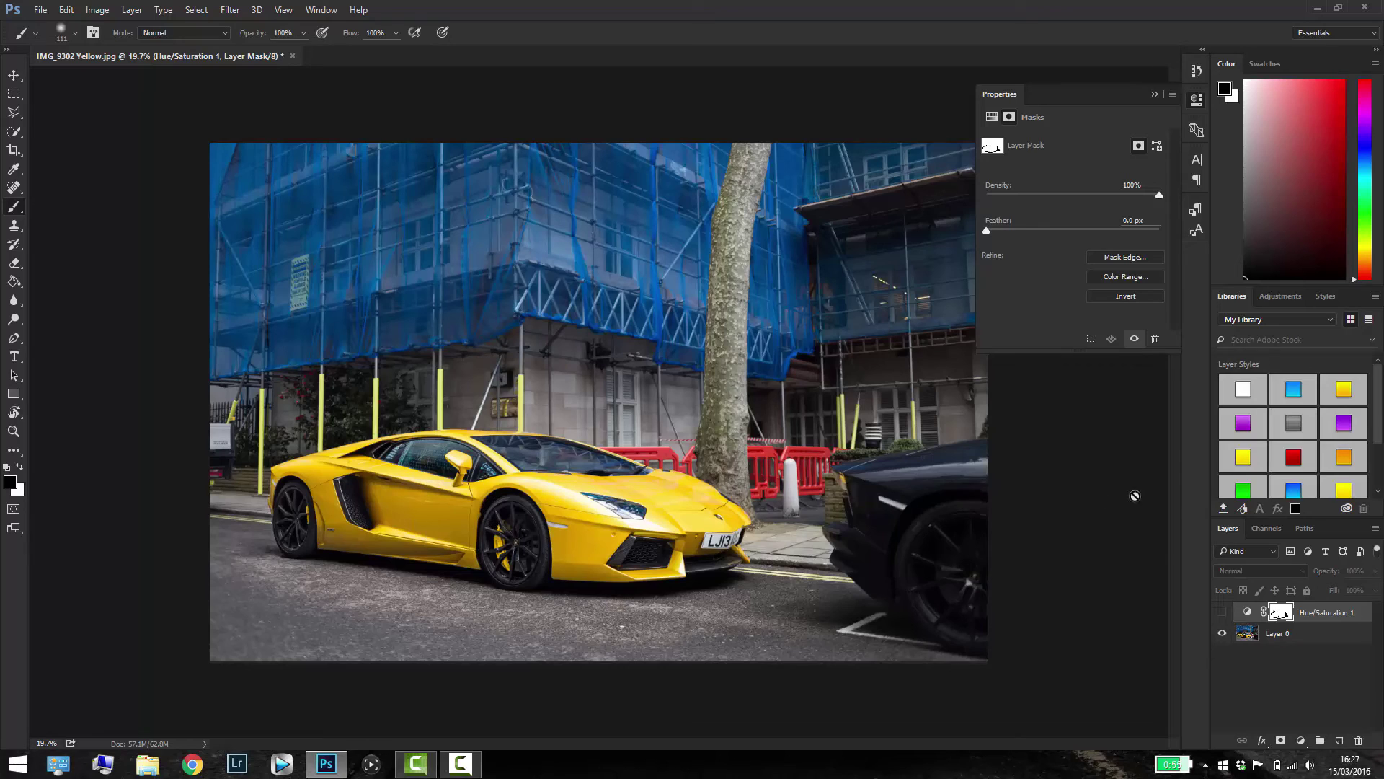
Re-show the adjustment and paint the pole by the building, lower pole and wall picture yellow
click(1224, 613)
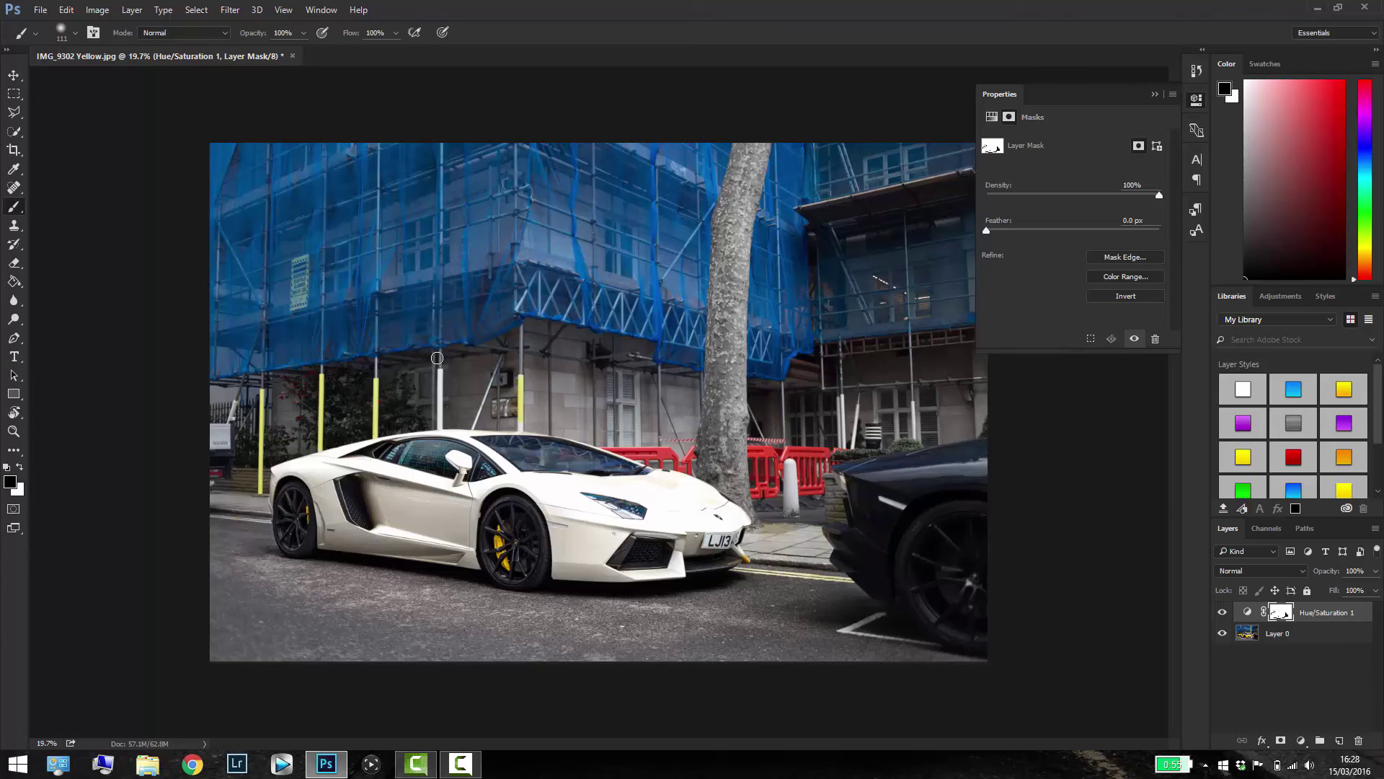
scroll(433, 373, up, 5)
drag(367, 334, 369, 498)
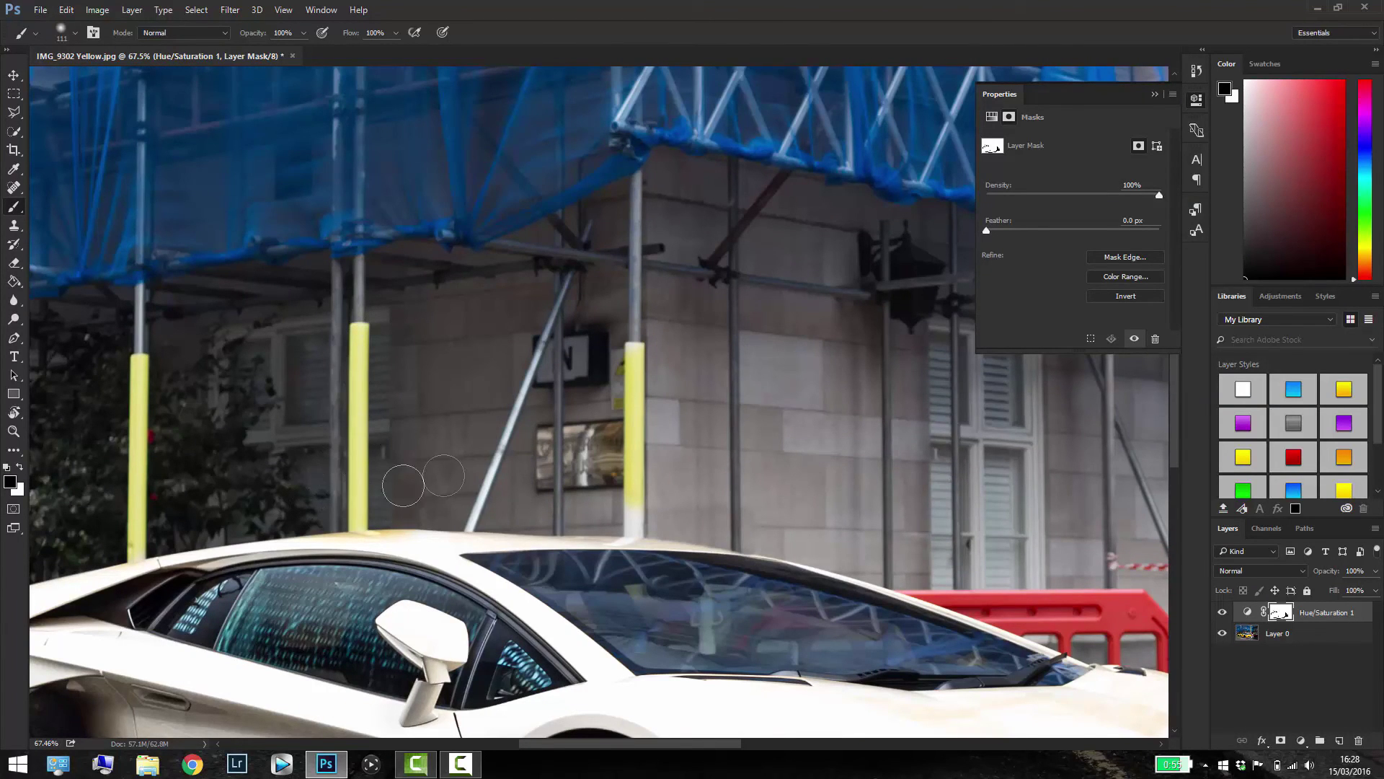
drag(574, 438, 647, 493)
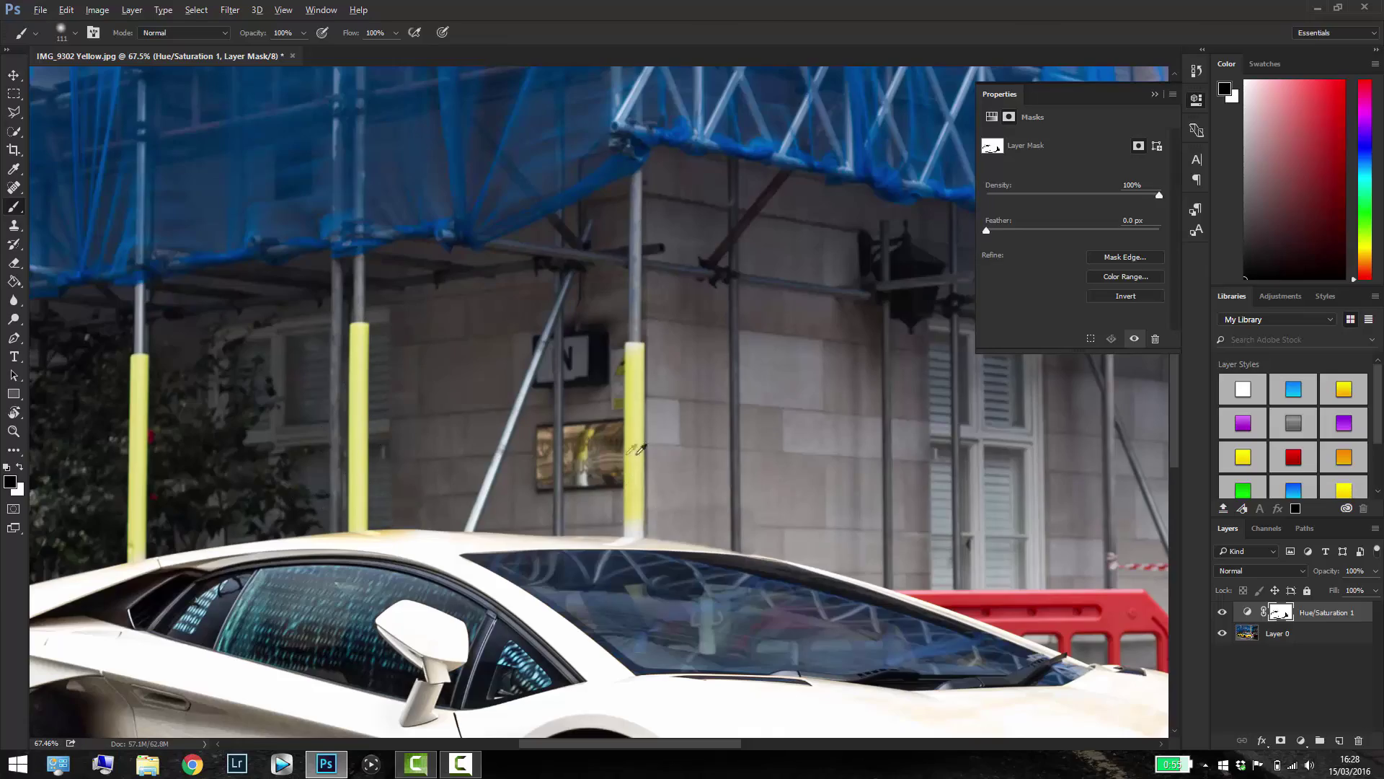